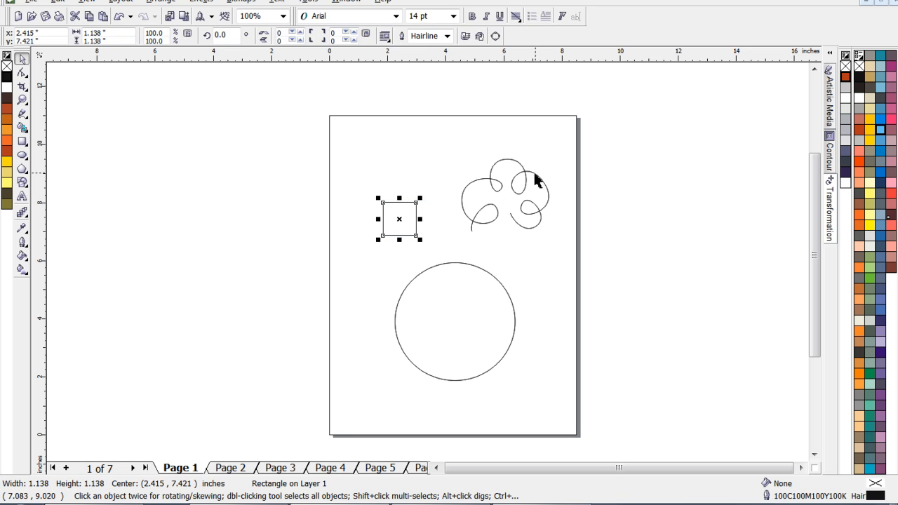
# - Rearrange the shapes: square centred at about (1.66, 8.65) inches, curly line at about (5.79, 8.39), circle at about (4.40, 3.82)
pyautogui.moveTo(534, 181); pyautogui.dragTo(519, 200)
pyautogui.click(393, 155)
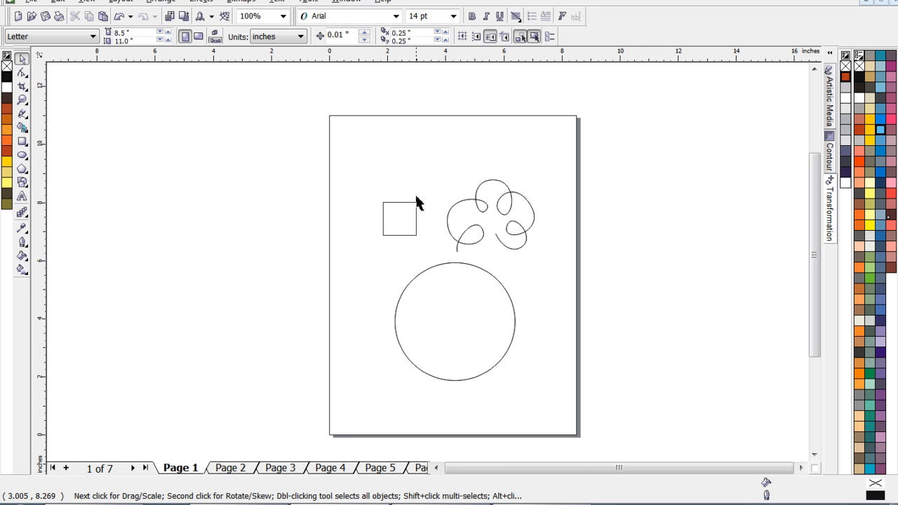
pyautogui.moveTo(412, 202); pyautogui.dragTo(390, 166)
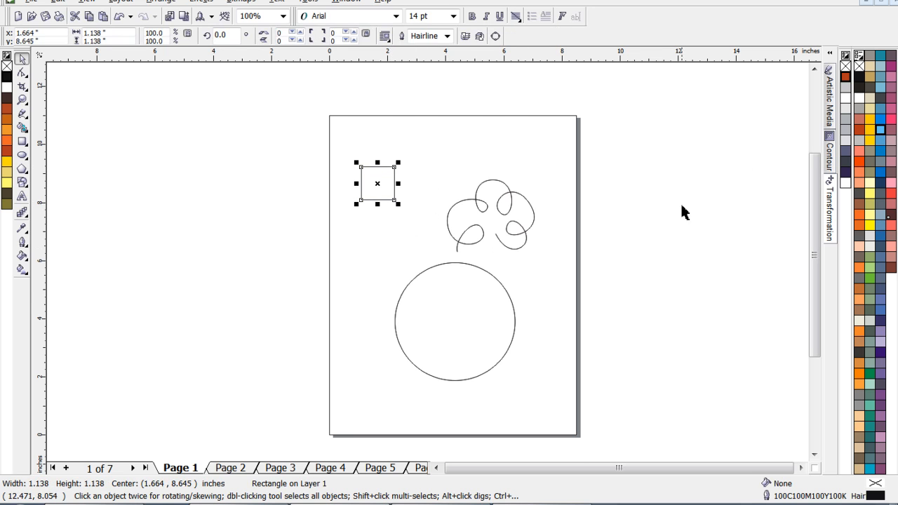
pyautogui.moveTo(513, 199); pyautogui.dragTo(519, 174)
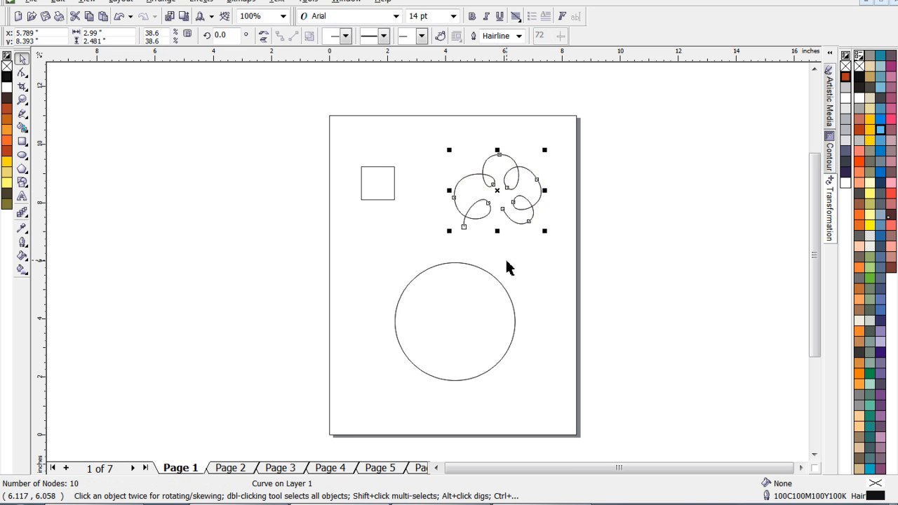
pyautogui.moveTo(494, 278)
pyautogui.mouseDown()
pyautogui.moveTo(497, 266)
pyautogui.moveTo(496, 280)
pyautogui.mouseUp()
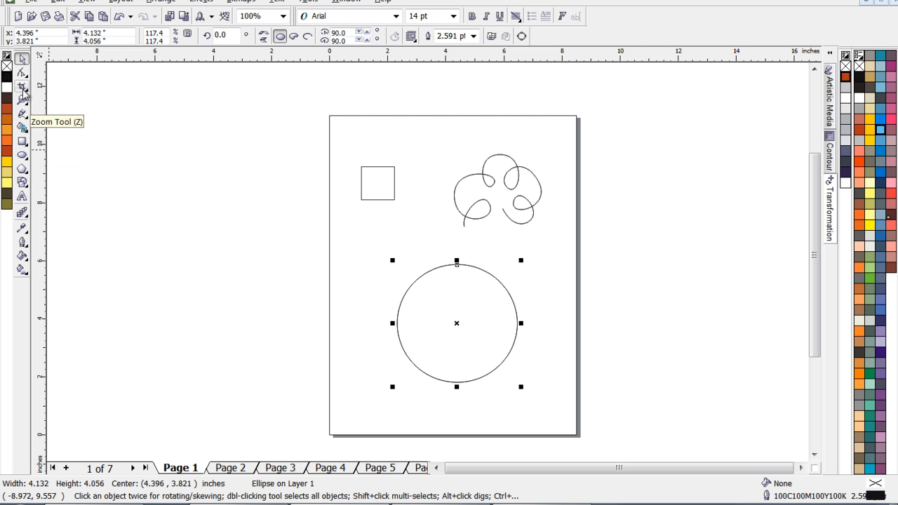
# - Draw a trial ellipse about 4.3 by 2.1 inches and a trial circle about 3.8 inches across, deleting each one
pyautogui.click(23, 156)
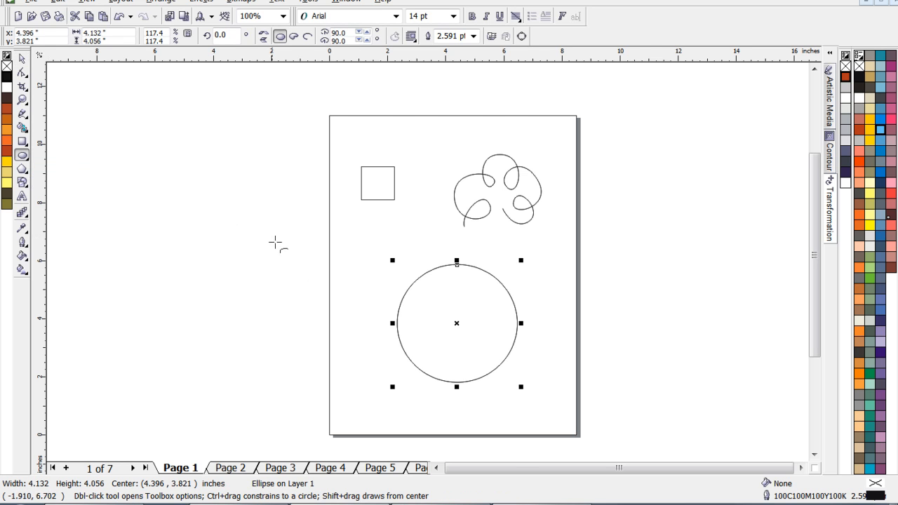
pyautogui.moveTo(270, 229); pyautogui.dragTo(392, 289)
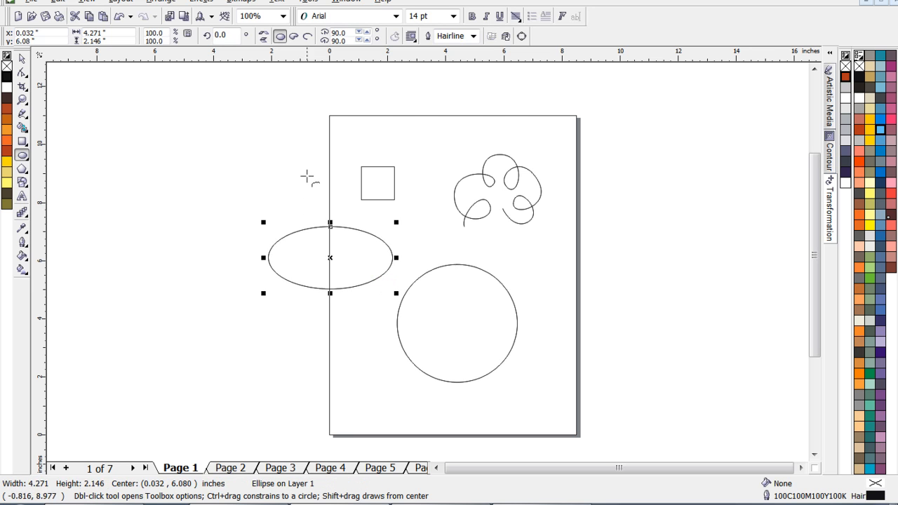
pyautogui.press('Delete')
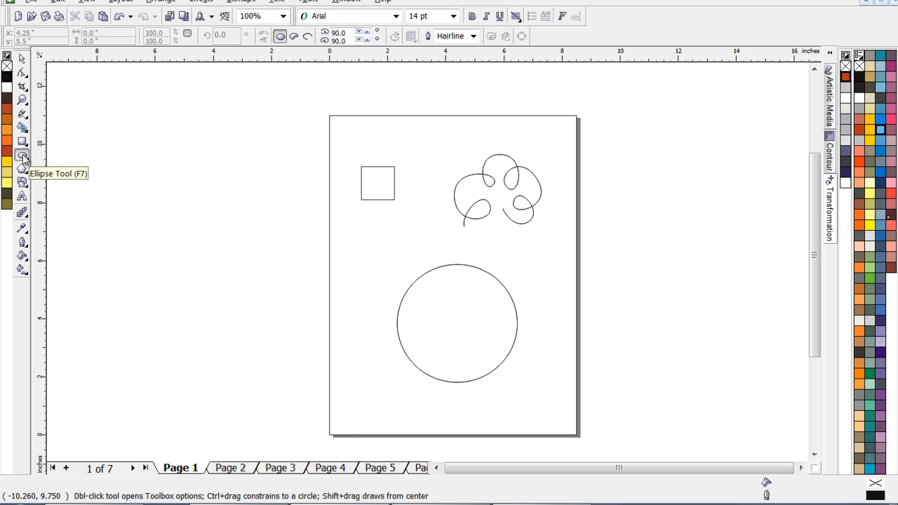
pyautogui.moveTo(281, 199); pyautogui.dragTo(389, 307)
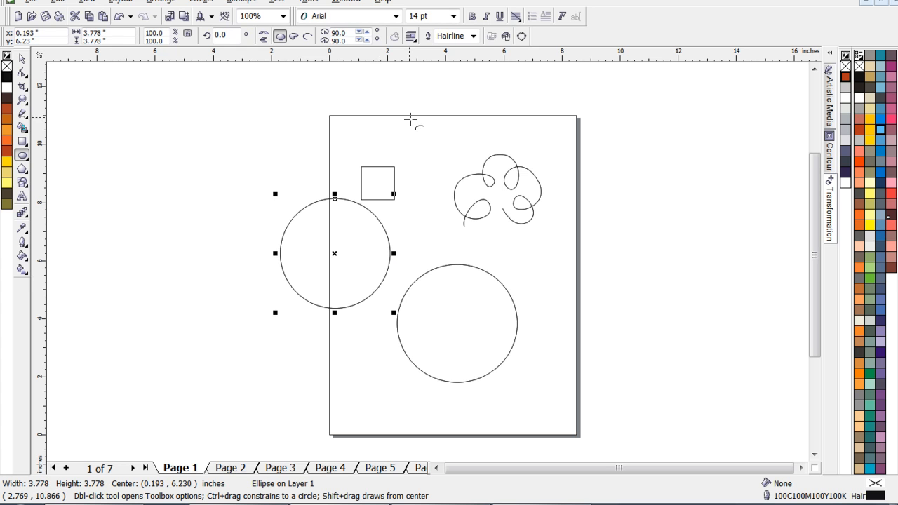
pyautogui.press('Delete')
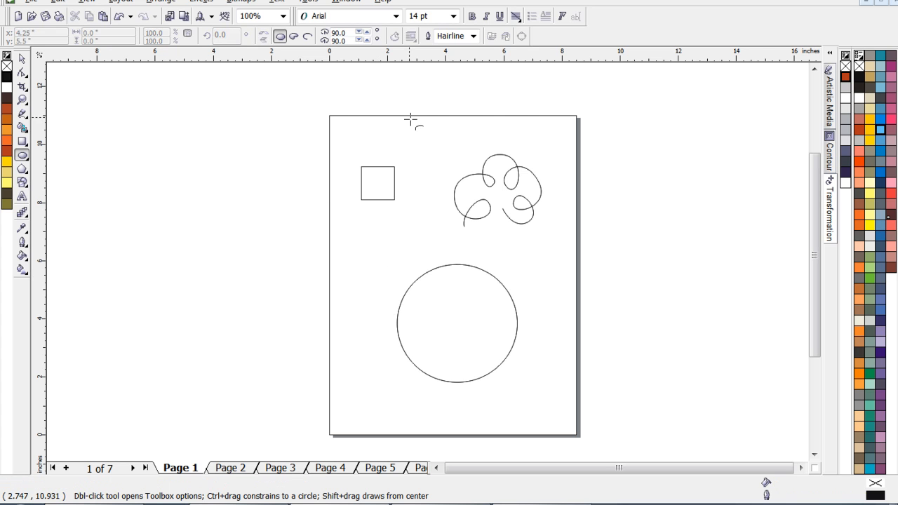
# - Draw a trial square about 2.5 inches wide beside the large circle and delete it
pyautogui.click(21, 141)
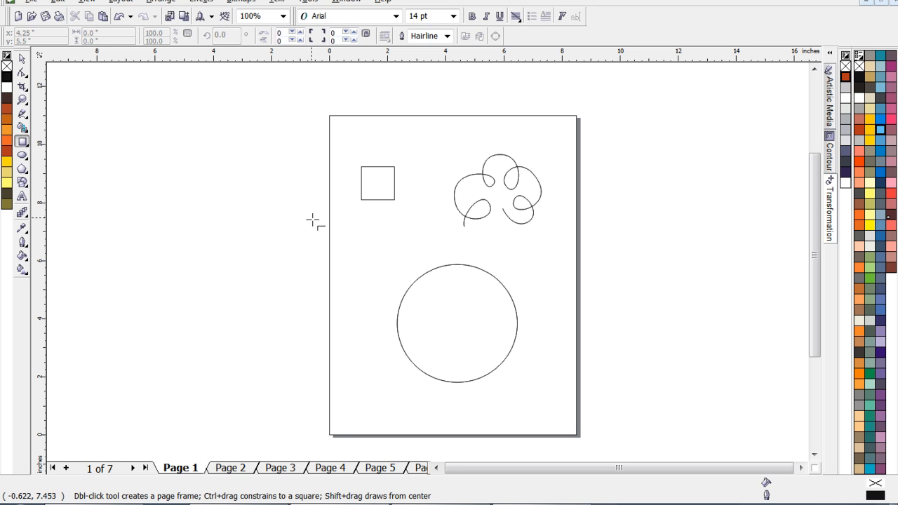
pyautogui.moveTo(312, 212); pyautogui.dragTo(384, 283)
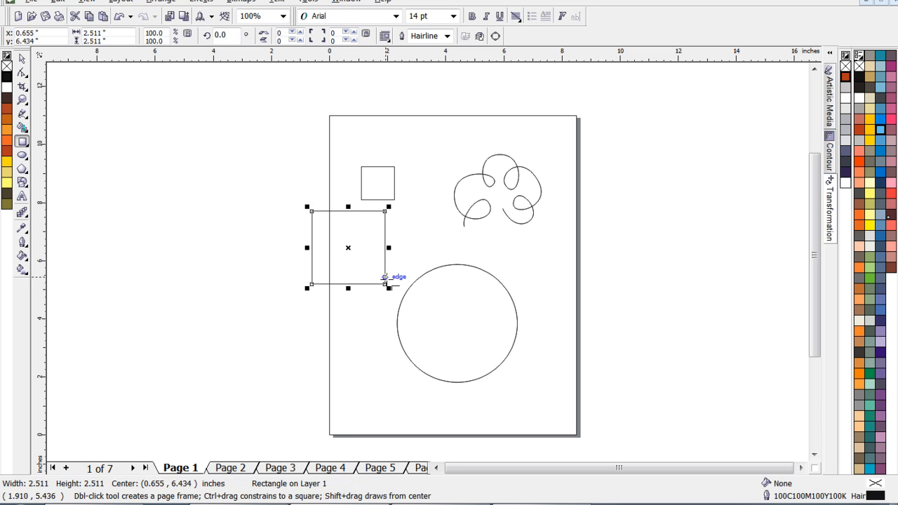
pyautogui.press('Delete')
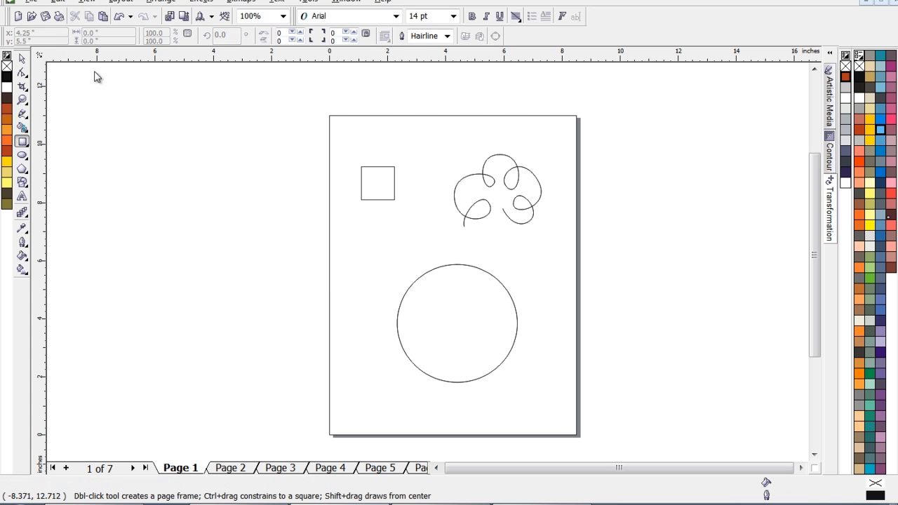
pyautogui.click(22, 59)
pyautogui.click(389, 172)
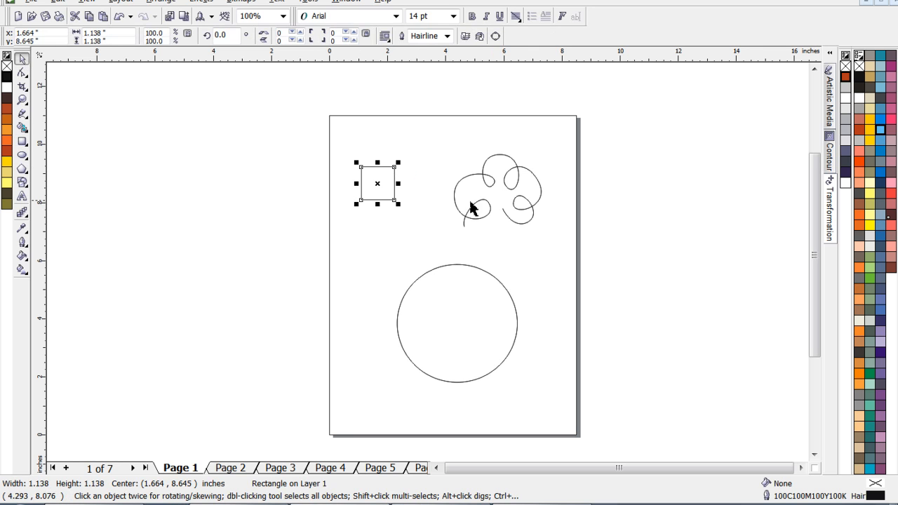
pyautogui.click(511, 176)
pyautogui.click(477, 267)
pyautogui.moveTo(461, 326)
pyautogui.mouseDown()
pyautogui.moveTo(367, 310)
pyautogui.moveTo(528, 319)
pyautogui.moveTo(459, 317)
pyautogui.moveTo(458, 325)
pyautogui.mouseUp()
pyautogui.click(447, 229)
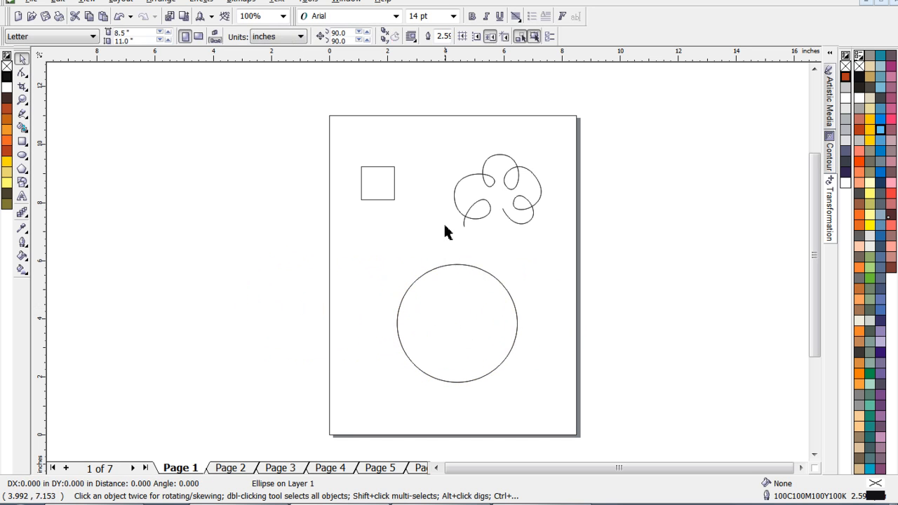
pyautogui.click(395, 186)
pyautogui.moveTo(356, 184)
pyautogui.mouseDown()
pyautogui.moveTo(381, 185)
pyautogui.moveTo(274, 181)
pyautogui.moveTo(411, 183)
pyautogui.moveTo(291, 187)
pyautogui.moveTo(410, 186)
pyautogui.moveTo(354, 187)
pyautogui.mouseUp()
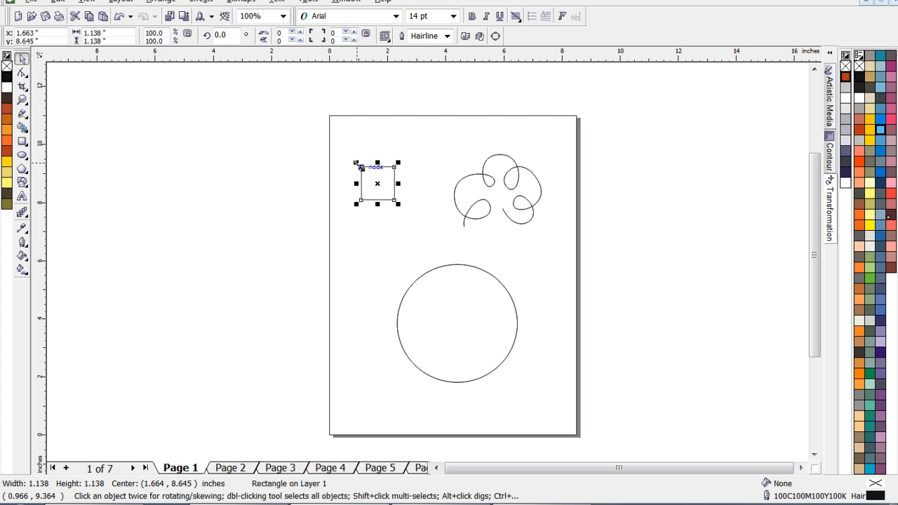
pyautogui.moveTo(356, 162)
pyautogui.mouseDown()
pyautogui.moveTo(319, 122)
pyautogui.moveTo(358, 166)
pyautogui.mouseUp()
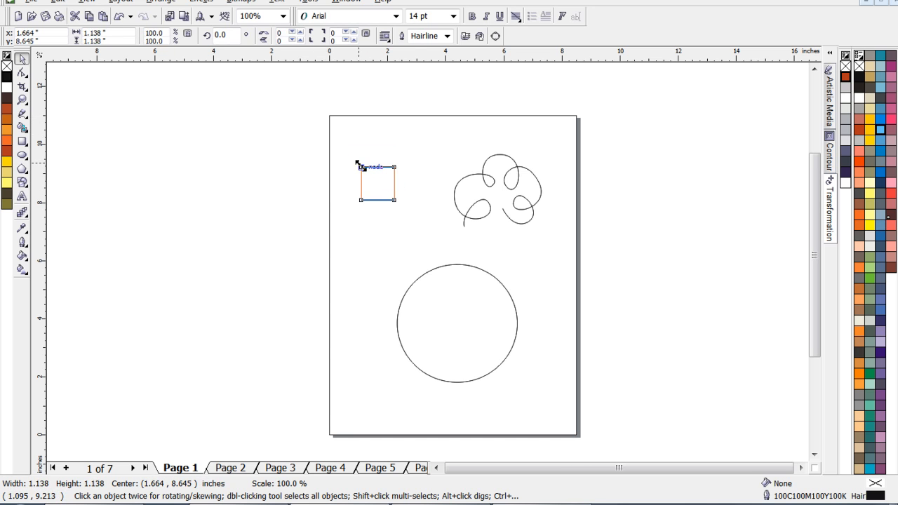
pyautogui.click(447, 268)
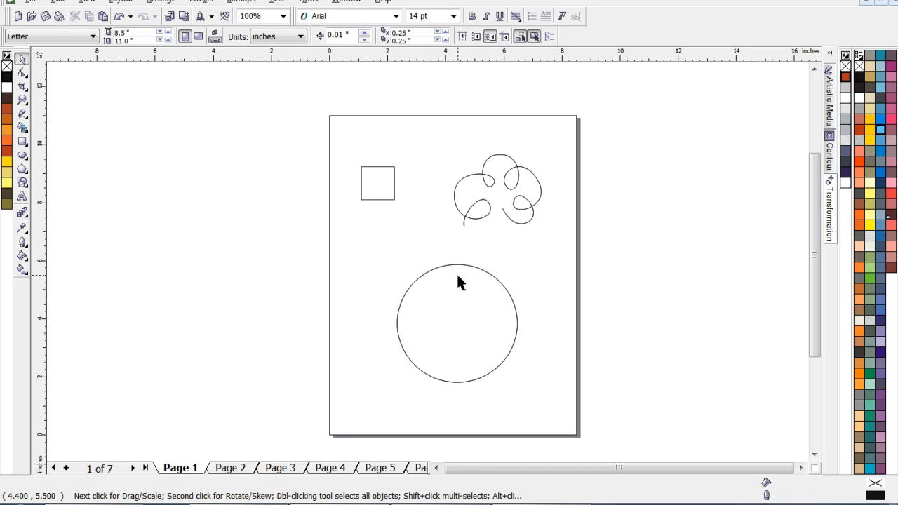
# - Move the large circle to about (4.27, 4.40) inches and give it a C25 M99 Y96 K0 outline and C4 M44 Y89 K0 fill
pyautogui.moveTo(457, 272); pyautogui.dragTo(453, 256)
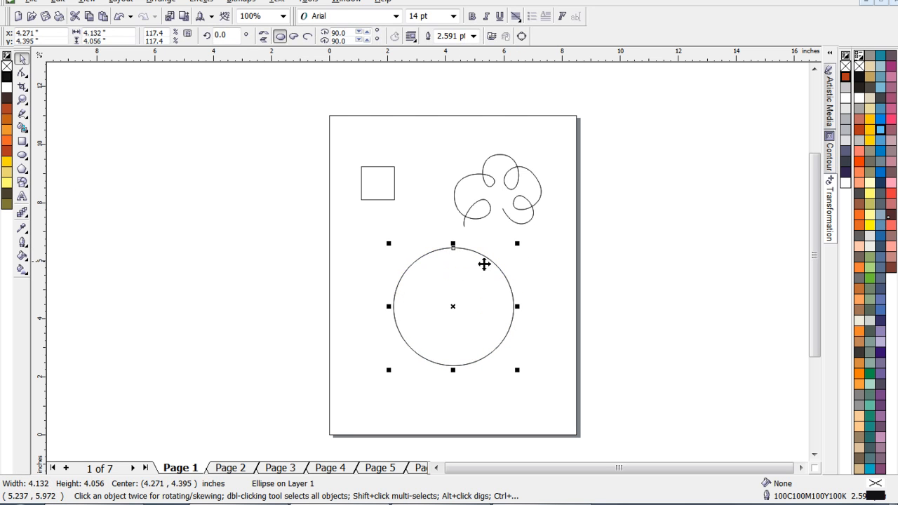
pyautogui.rightClick(6, 156)
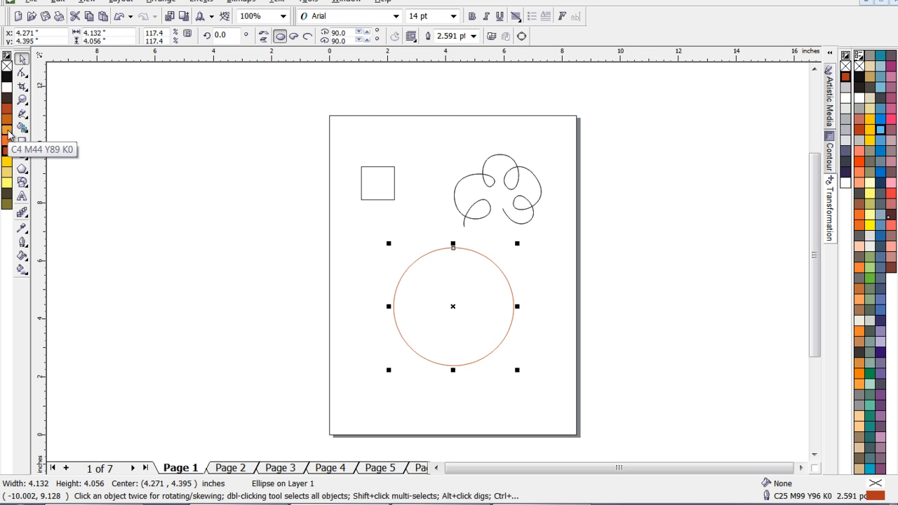
pyautogui.click(8, 135)
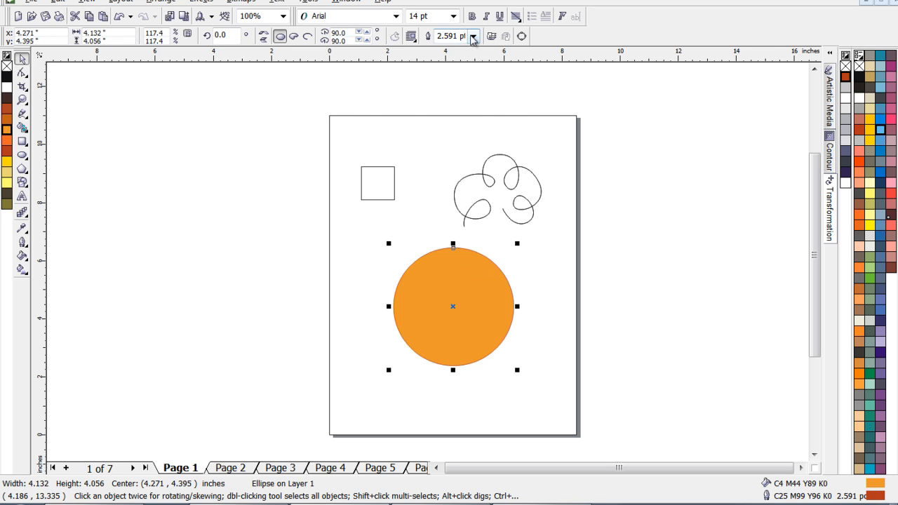
# - Set the circle's outline width to 2.0 pt and accept its outline pen settings with Scale with image enabled
pyautogui.click(474, 37)
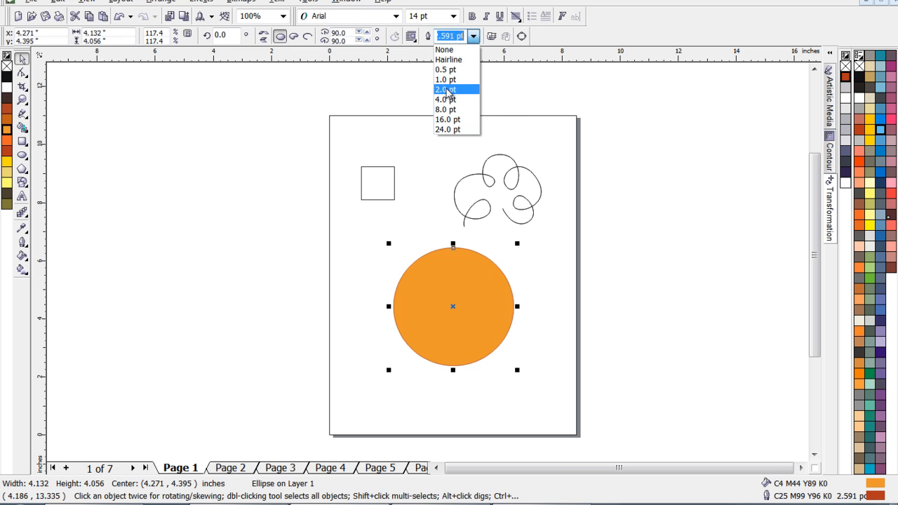
pyautogui.click(447, 90)
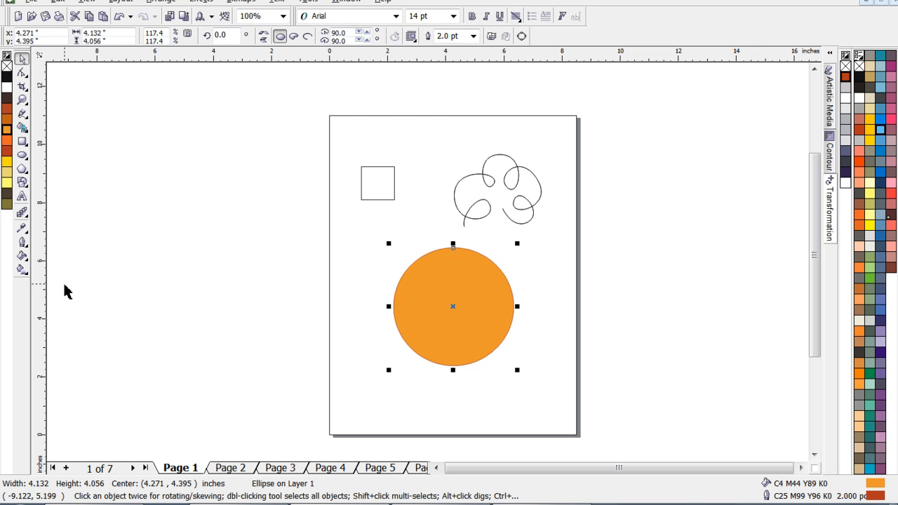
pyautogui.click(22, 244)
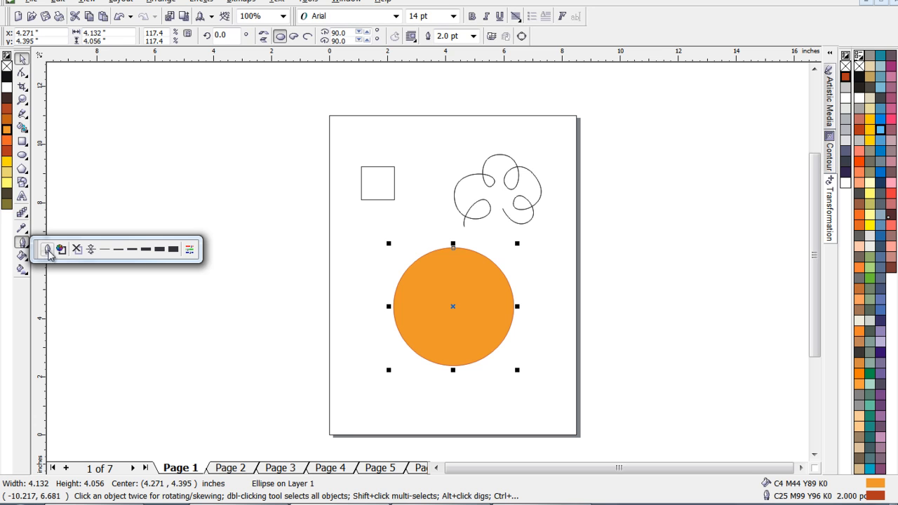
pyautogui.click(47, 250)
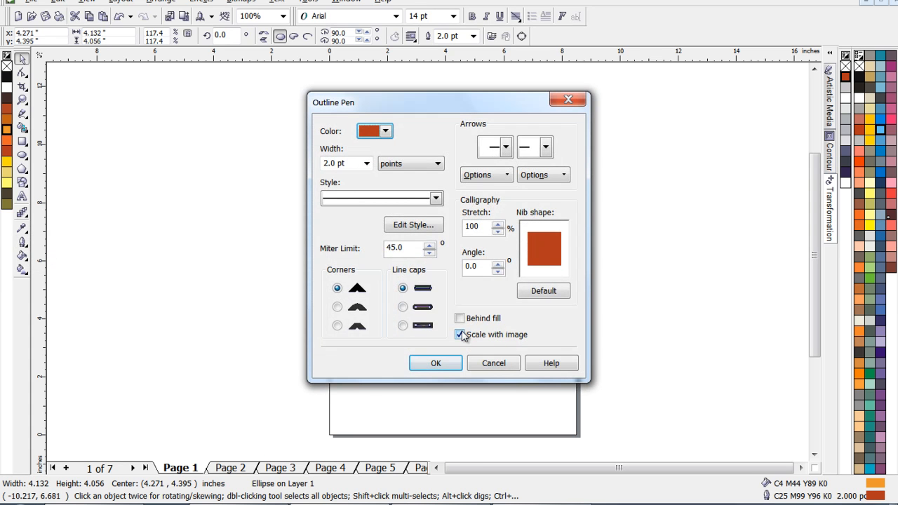
pyautogui.click(443, 365)
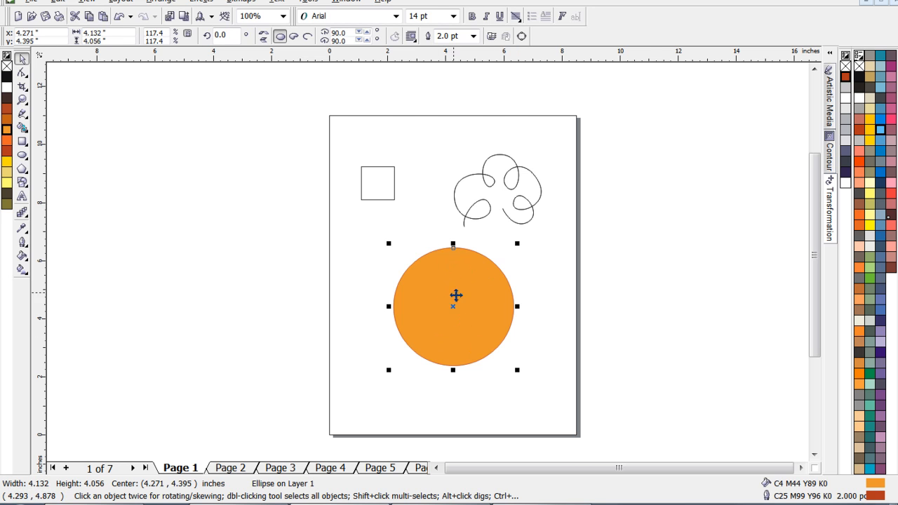
# - Apply a linear fountain fill down the circle from orange to C25 M99 Y96 K0 red, angled at about -77.5 degrees
pyautogui.click(22, 271)
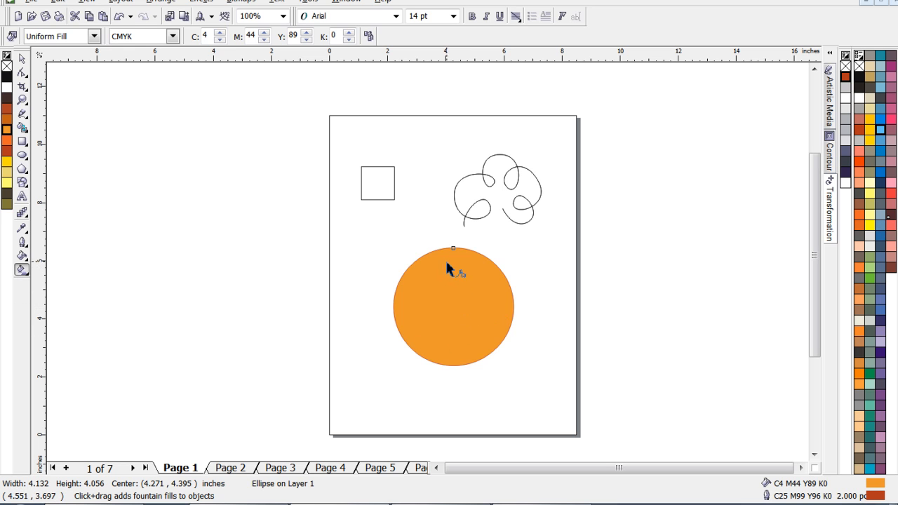
pyautogui.moveTo(436, 259); pyautogui.dragTo(475, 356)
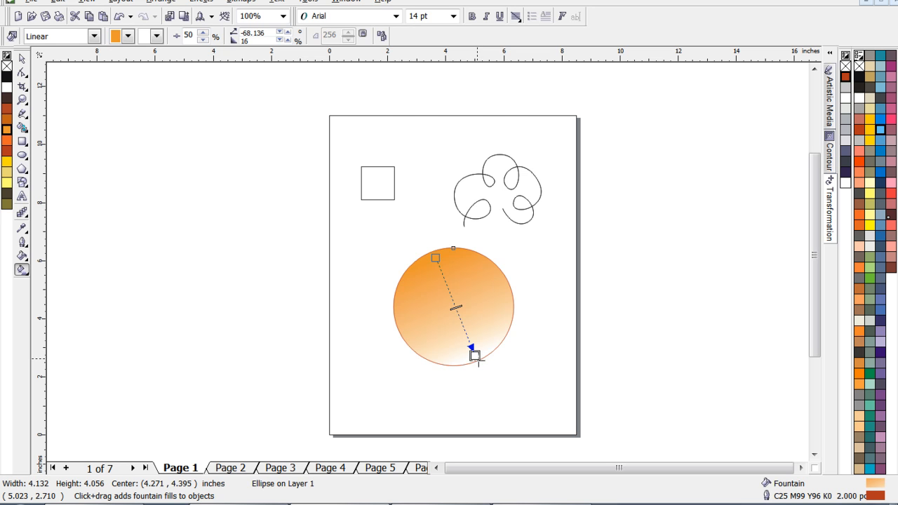
pyautogui.click(8, 154)
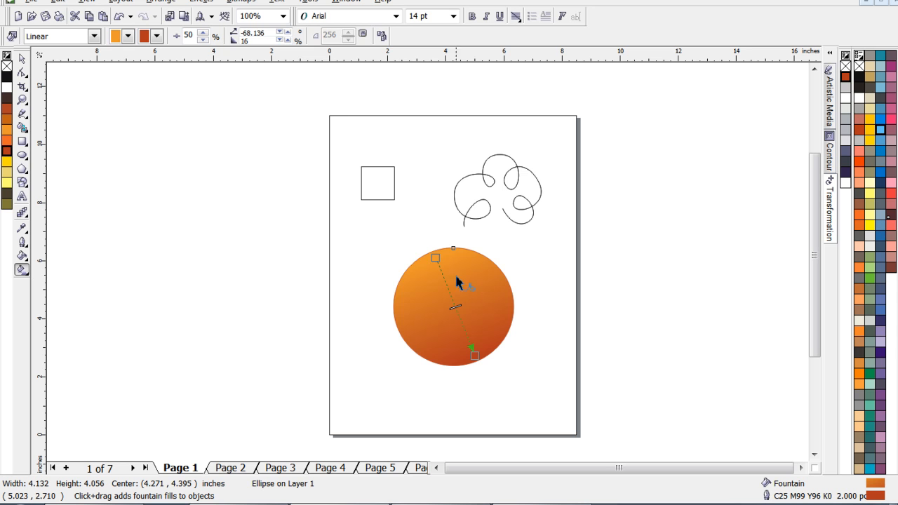
pyautogui.moveTo(437, 260); pyautogui.dragTo(447, 254)
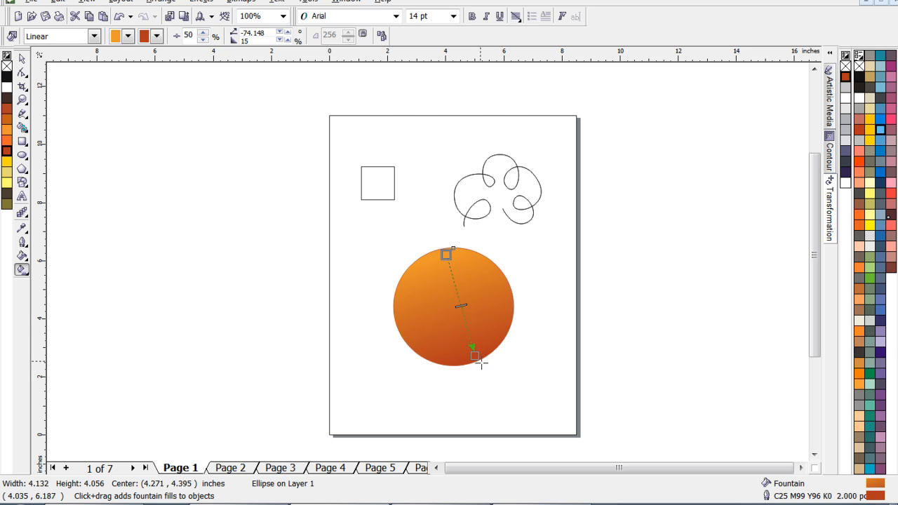
pyautogui.moveTo(474, 356); pyautogui.dragTo(471, 359)
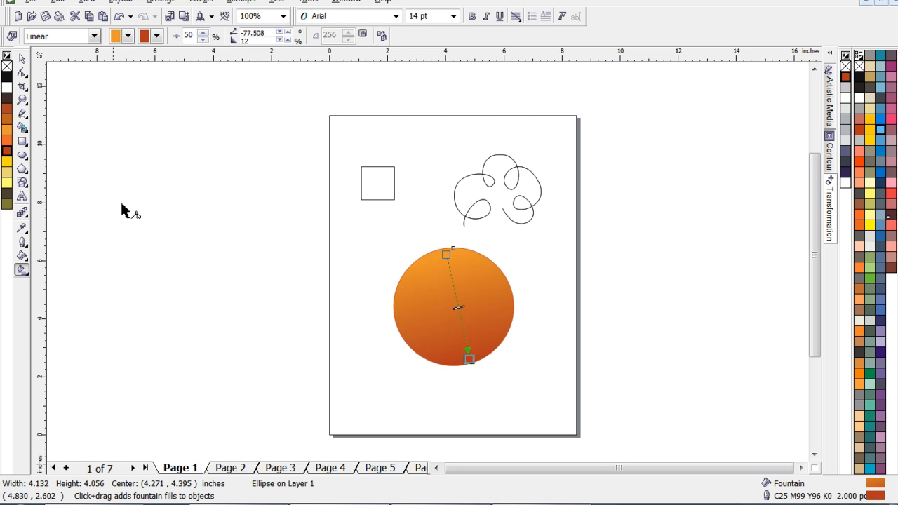
# - Add a C0 M76 Y85 K0 stop about two-thirds along the circle's gradient and shift its end to an angle of about -85 degrees
pyautogui.click(8, 144)
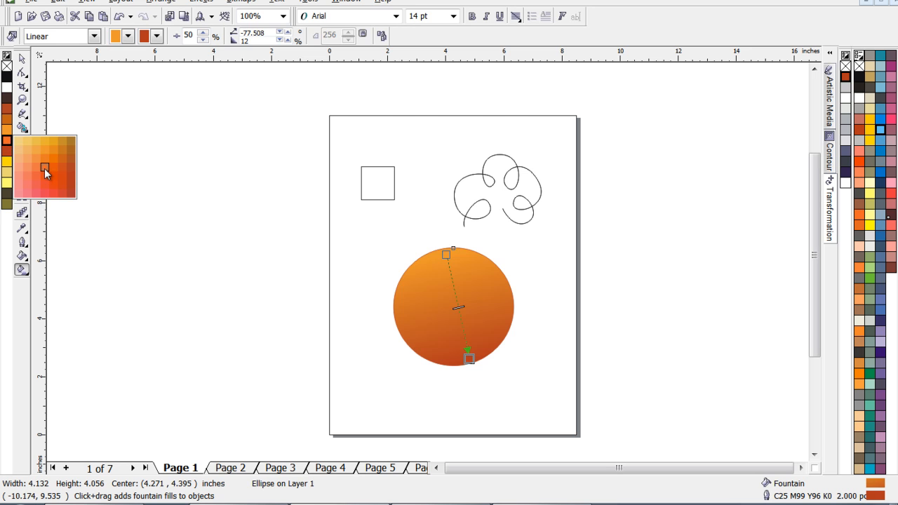
pyautogui.click(7, 140)
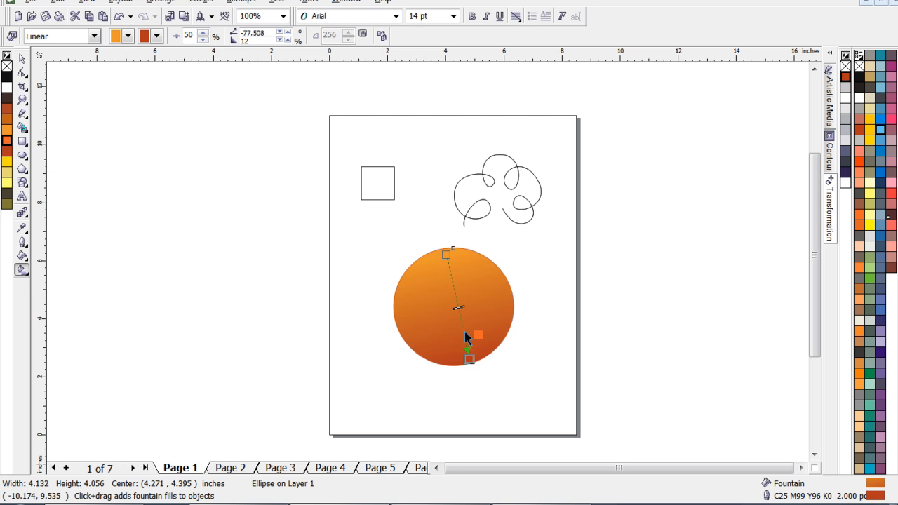
pyautogui.moveTo(463, 330); pyautogui.dragTo(462, 331)
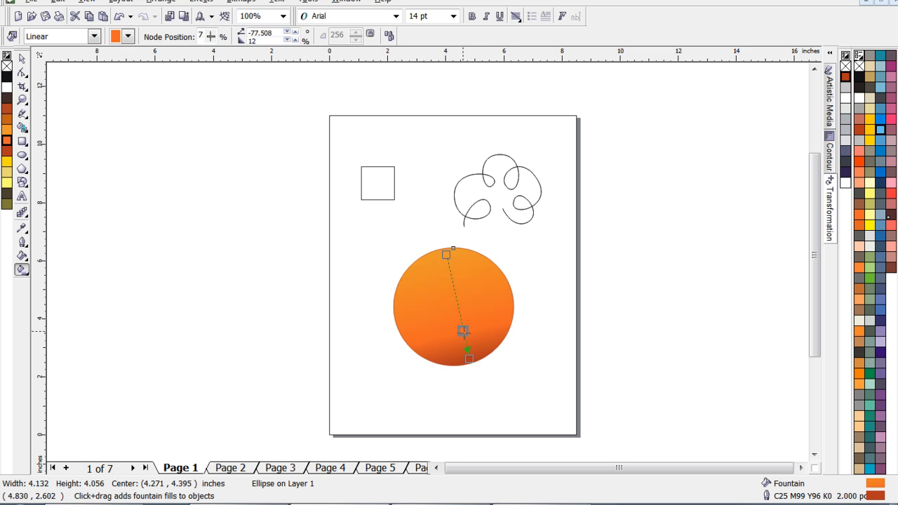
pyautogui.moveTo(463, 330)
pyautogui.mouseDown()
pyautogui.moveTo(458, 311)
pyautogui.moveTo(461, 323)
pyautogui.mouseUp()
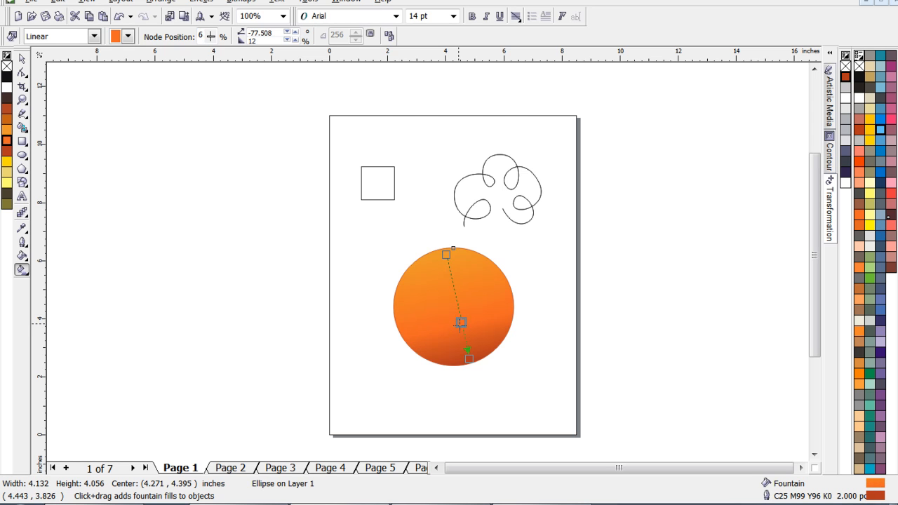
pyautogui.moveTo(469, 360); pyautogui.dragTo(455, 359)
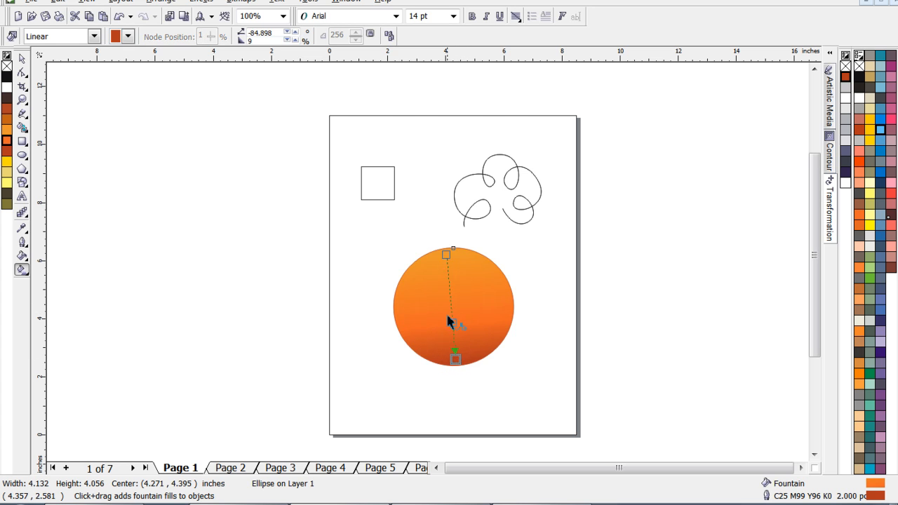
# - Shift the gradient's middle stop to about halfway down the circle and its end to an angle of about -83.5 degrees
pyautogui.moveTo(451, 323); pyautogui.dragTo(450, 306)
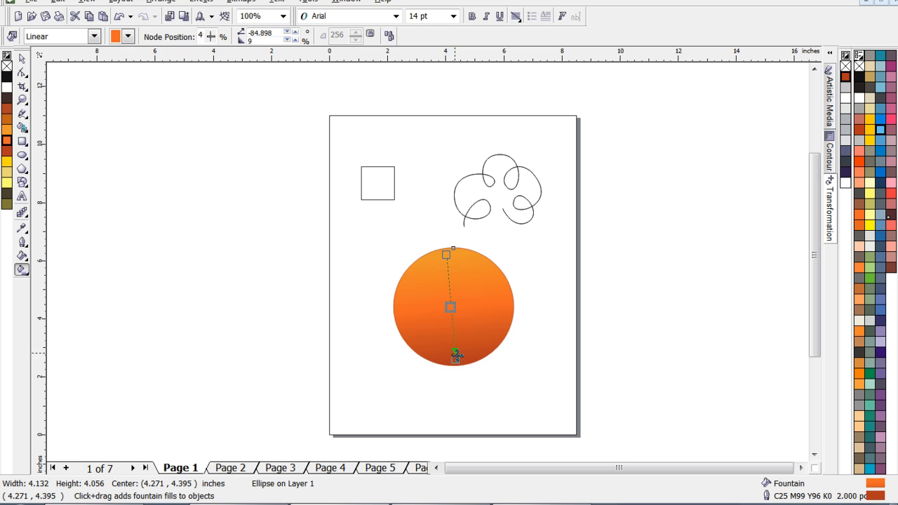
pyautogui.moveTo(455, 359); pyautogui.dragTo(457, 358)
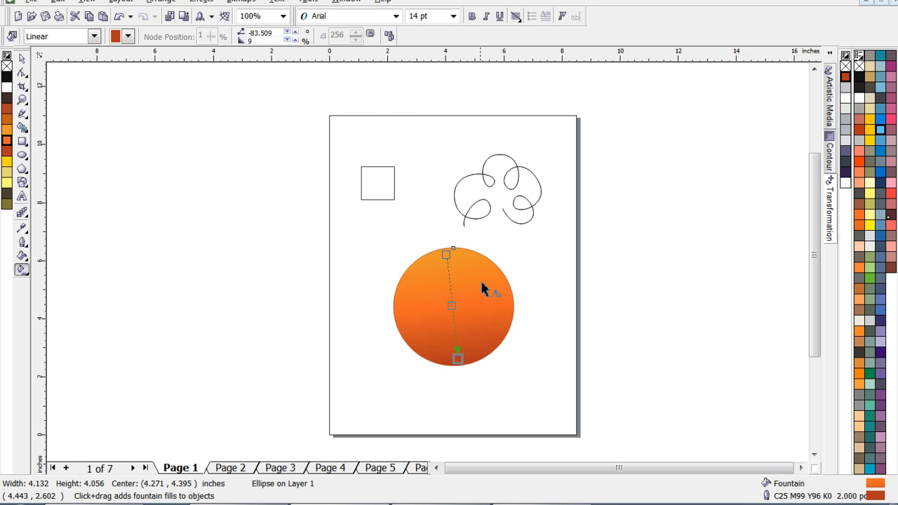
pyautogui.click(22, 59)
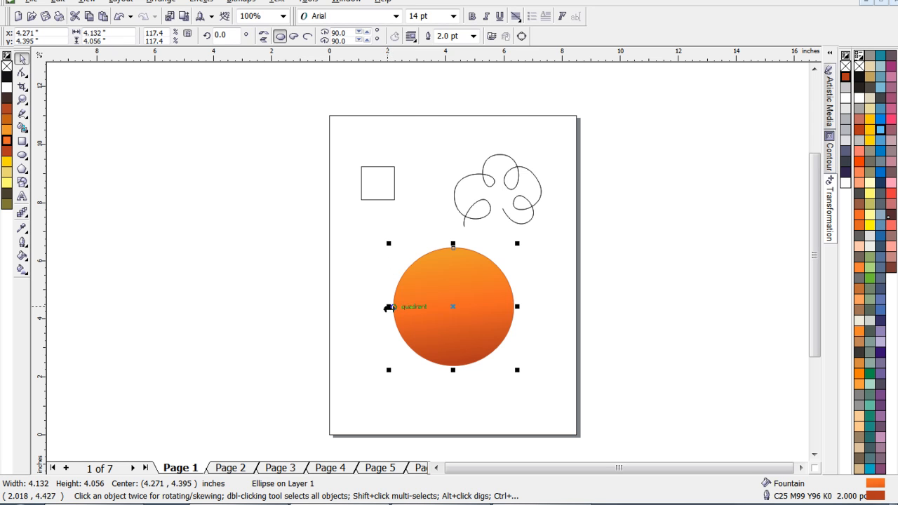
# - Create a copy of the circle narrowed to about 3.68 inches wide, keeping its right edge aligned with the original
pyautogui.moveTo(390, 306); pyautogui.dragTo(441, 307)
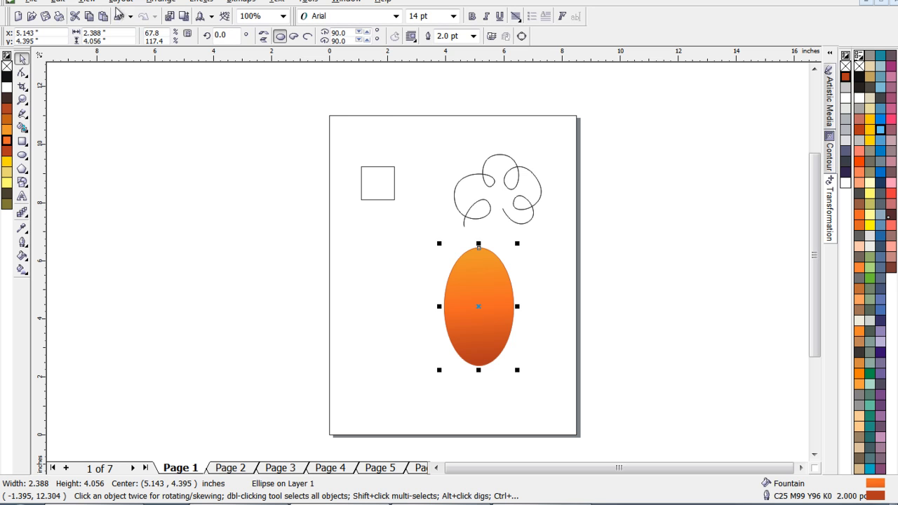
pyautogui.click(119, 16)
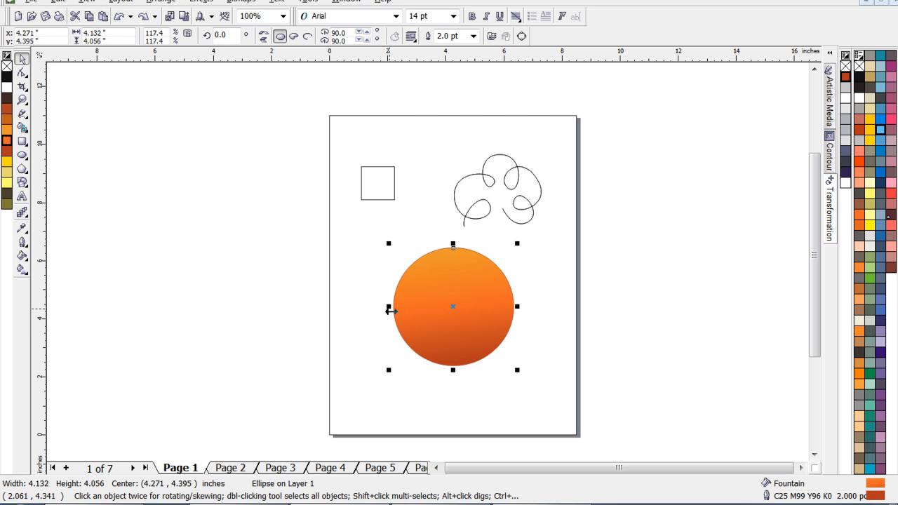
pyautogui.moveTo(391, 308); pyautogui.dragTo(404, 309)
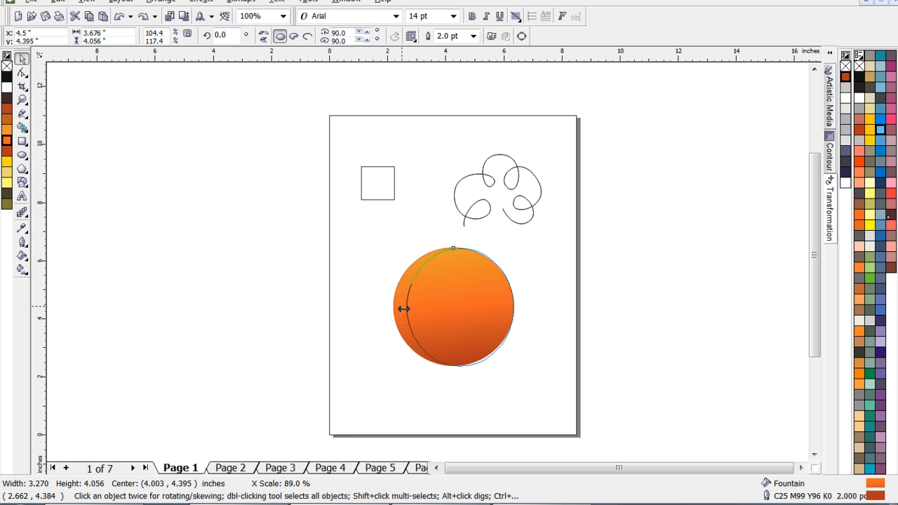
pyautogui.moveTo(404, 309); pyautogui.dragTo(402, 308)
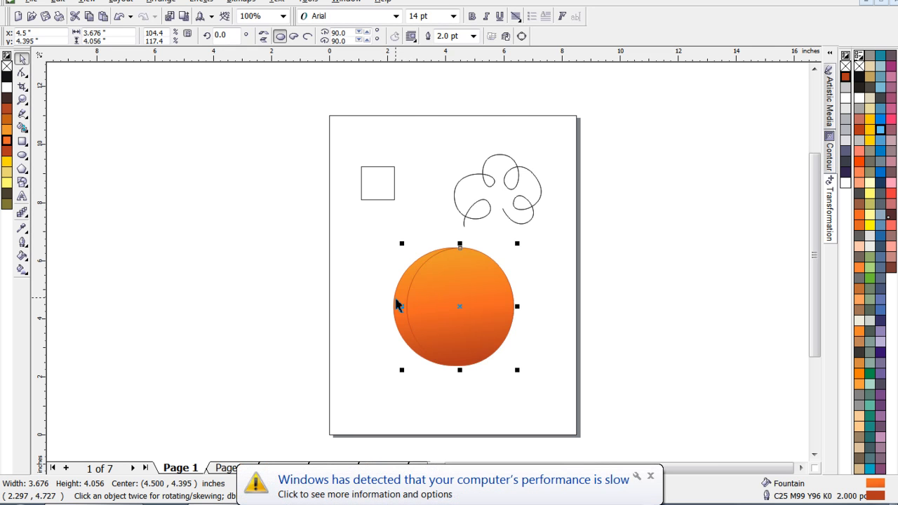
pyautogui.click(651, 476)
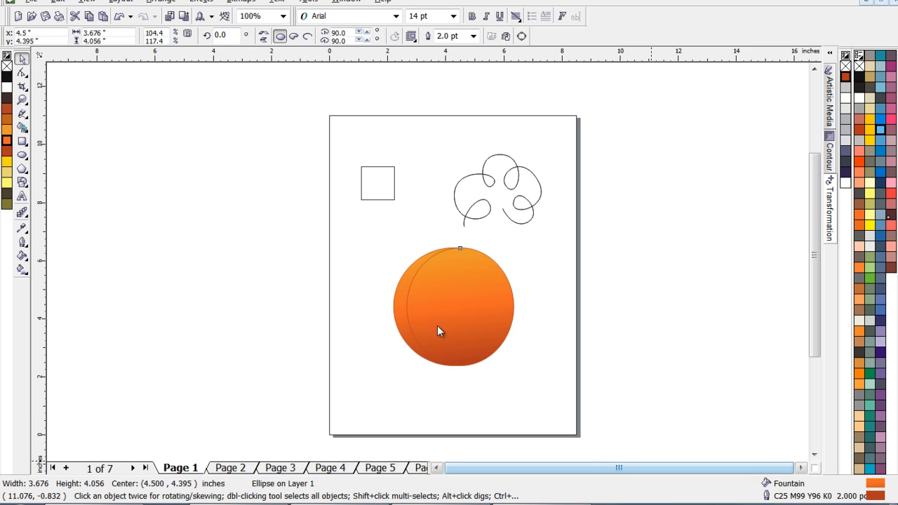
# - Create three successively narrower copies with right edges aligned, about 3.05, 2.35 and 0.84 inches wide
pyautogui.click(419, 310)
pyautogui.moveTo(402, 307); pyautogui.dragTo(420, 307)
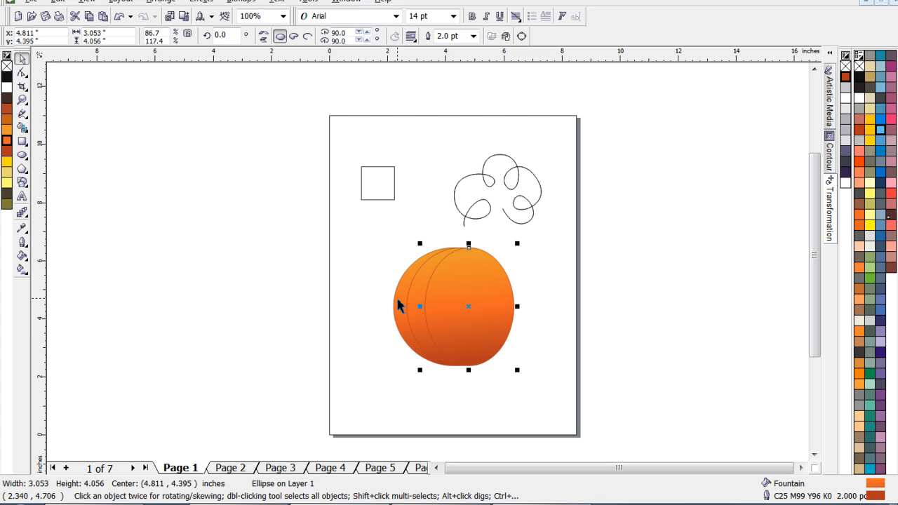
pyautogui.moveTo(422, 310); pyautogui.dragTo(444, 309)
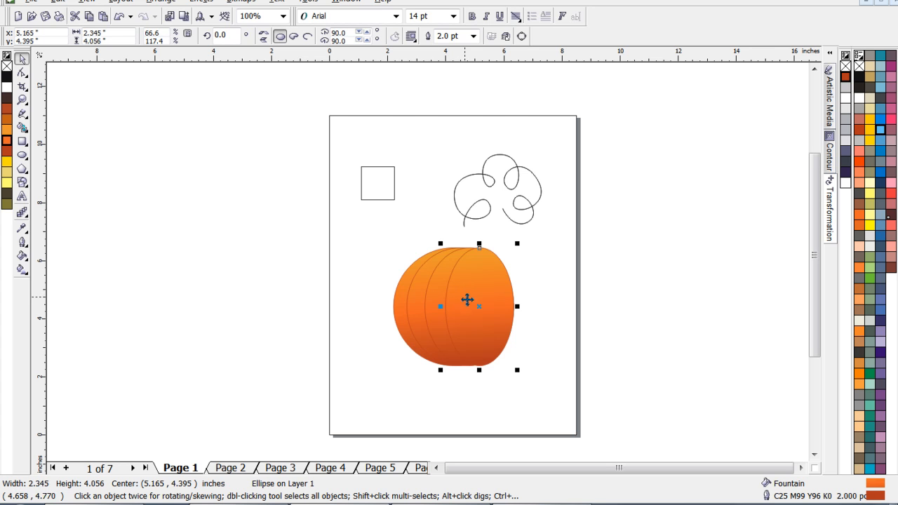
pyautogui.moveTo(438, 307); pyautogui.dragTo(484, 307)
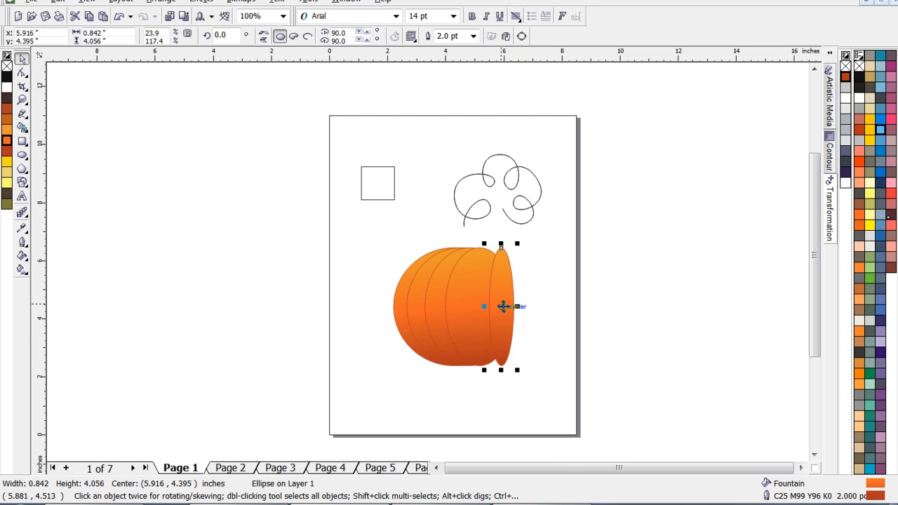
# - Nudge the narrowest ellipse left until its centre is at about X 5.22 inches, forming the pumpkin's middle rib
pyautogui.press('Left')
pyautogui.press('Left')
pyautogui.press('Left')
pyautogui.press('Left')
pyautogui.press('Left')
pyautogui.press('Left')
pyautogui.press('Left')
pyautogui.press('Left')
pyautogui.press('Left')
pyautogui.press('Left')
pyautogui.press('Left')
pyautogui.press('Left')
pyautogui.press('Left')
pyautogui.press('Left')
pyautogui.press('Left')
pyautogui.press('Left')
pyautogui.press('Left')
pyautogui.press('Left')
pyautogui.press('Left')
pyautogui.press('Left')
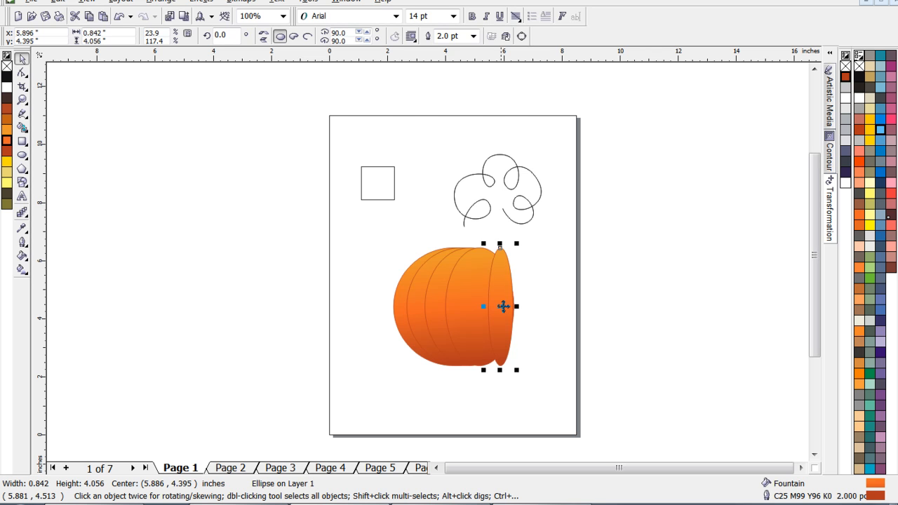
pyautogui.press('Left')
pyautogui.press('Left')
pyautogui.press('Left')
pyautogui.press('Left')
pyautogui.press('Left')
pyautogui.press('Left')
pyautogui.press('Left')
pyautogui.press('Left')
pyautogui.press('Left')
pyautogui.press('Left')
pyautogui.press('Left')
pyautogui.press('Left')
pyautogui.press('Left')
pyautogui.press('Left')
pyautogui.press('Left')
pyautogui.press('Left')
pyautogui.press('Left')
pyautogui.press('Left')
pyautogui.press('Left')
pyautogui.press('Left')
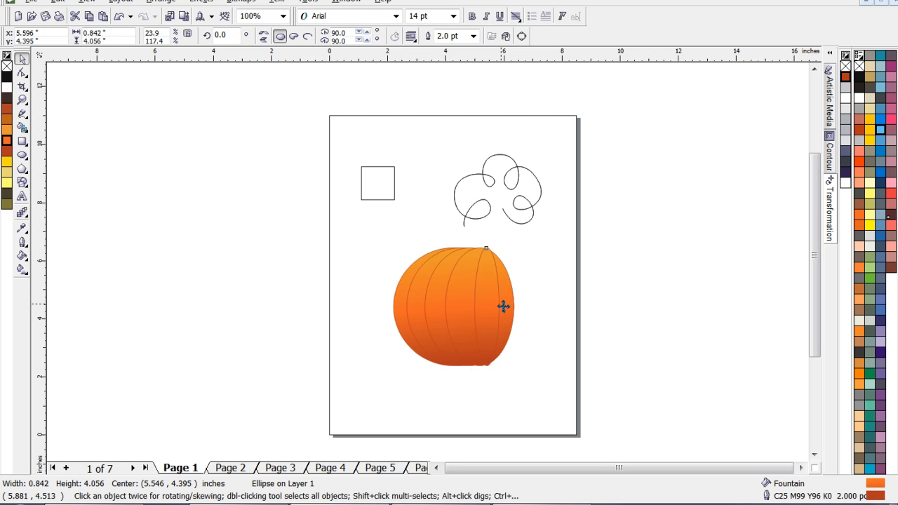
pyautogui.press('Left')
pyautogui.press('Left')
pyautogui.press('Left')
pyautogui.press('Left')
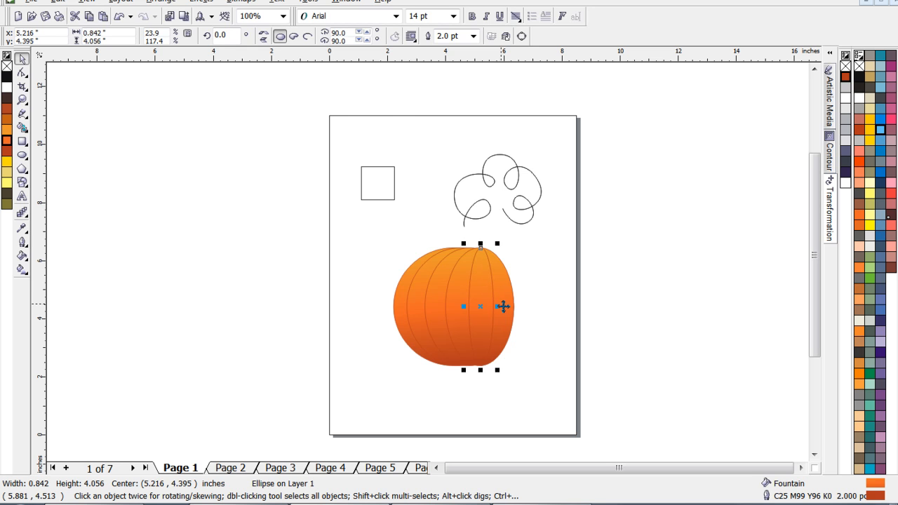
pyautogui.click(541, 277)
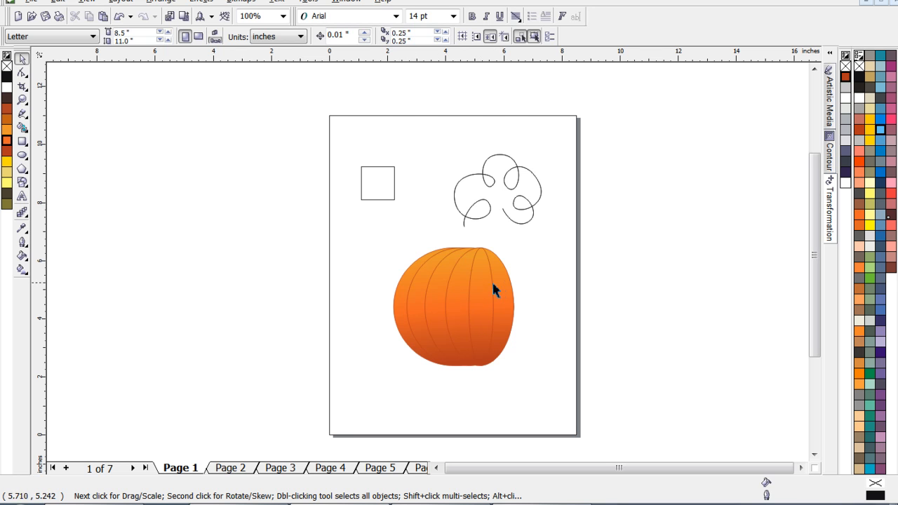
# - Create a horizontally mirrored copy of the three widest ellipses on the right side of the pumpkin
pyautogui.click(436, 301)
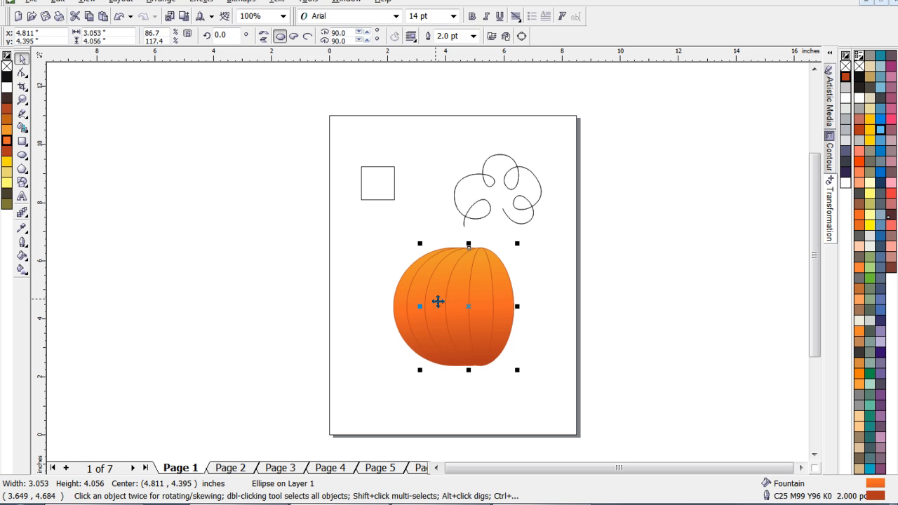
pyautogui.keyDown('shift'); pyautogui.click(407, 313); pyautogui.keyUp('shift')
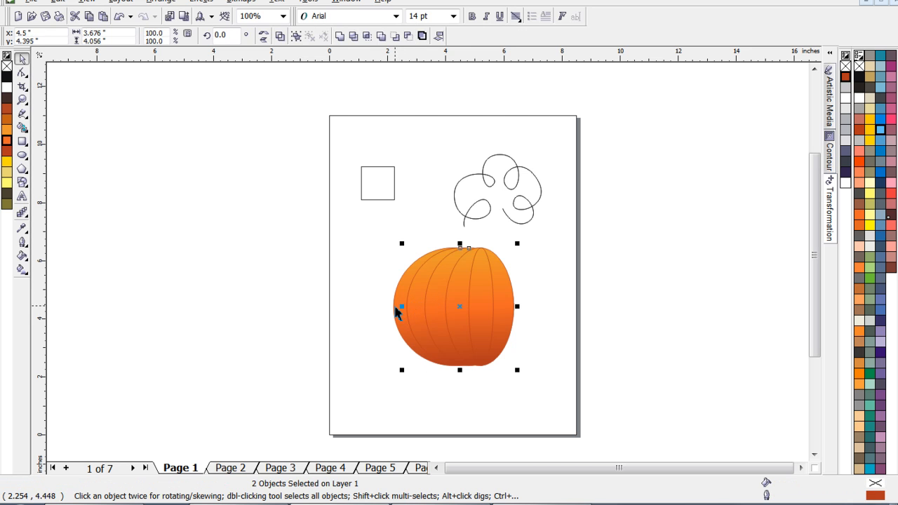
pyautogui.keyDown('shift'); pyautogui.click(396, 311); pyautogui.keyUp('shift')
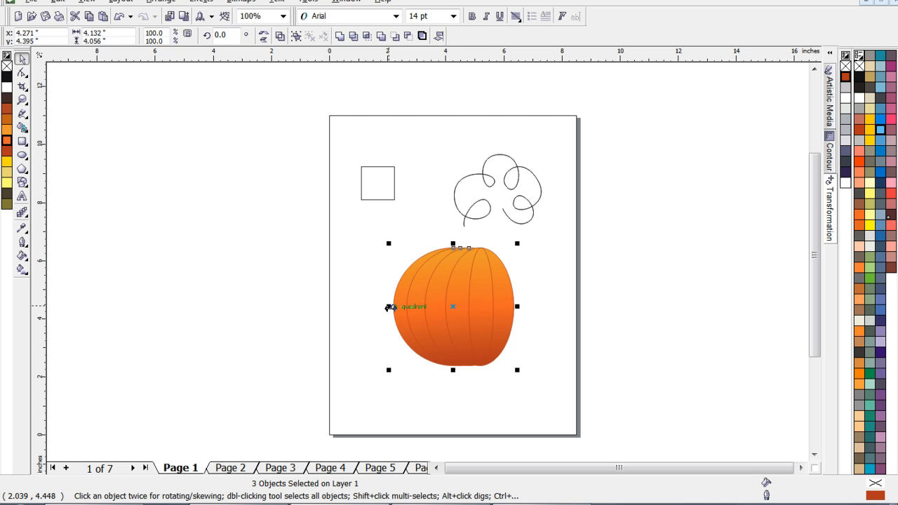
pyautogui.moveTo(390, 307); pyautogui.dragTo(566, 308)
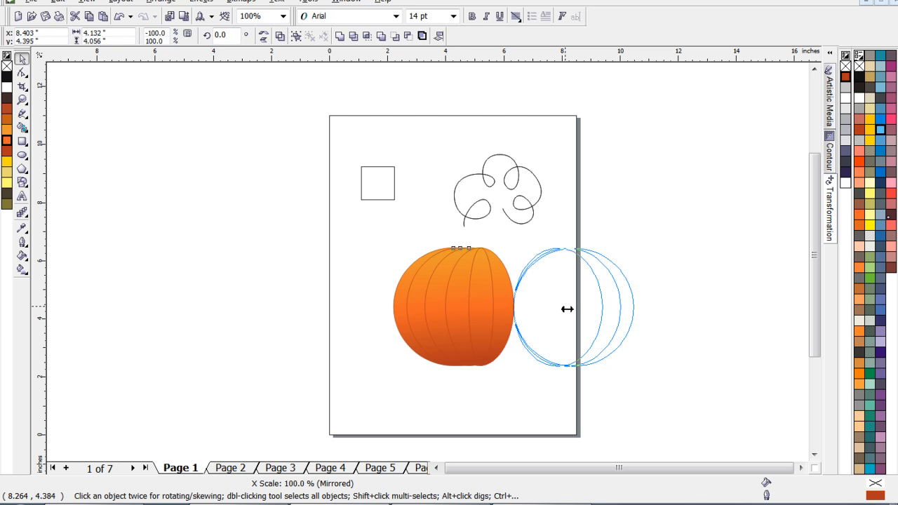
pyautogui.moveTo(567, 308); pyautogui.dragTo(569, 307)
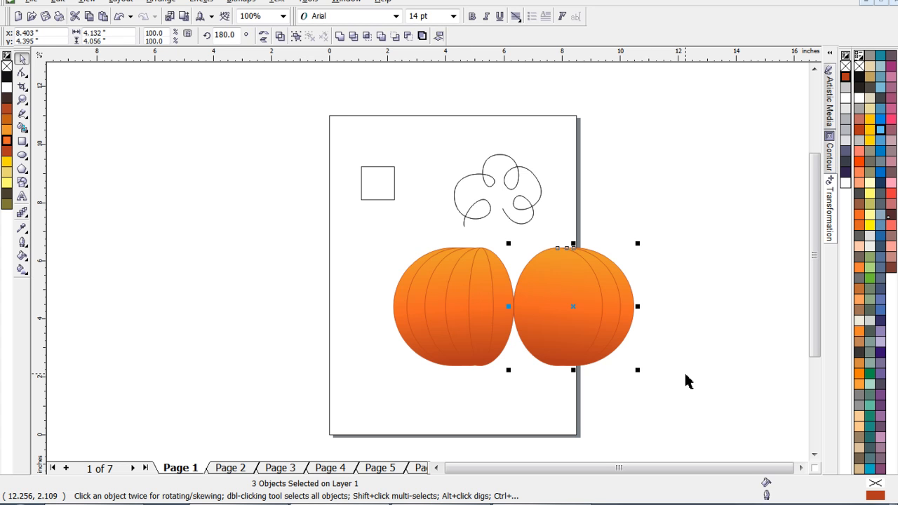
# - Nudge the mirrored ellipses left to about X 6.02 inches so they complete the pumpkin's right half
pyautogui.press('Left')
pyautogui.press('Left')
pyautogui.press('Left')
pyautogui.press('Left')
pyautogui.press('Left')
pyautogui.press('Left')
pyautogui.press('Left')
pyautogui.press('Left')
pyautogui.press('Left')
pyautogui.press('Left')
pyautogui.press('Left')
pyautogui.press('Left')
pyautogui.press('Left')
pyautogui.press('Left')
pyautogui.press('Left')
pyautogui.press('Left')
pyautogui.press('Left')
pyautogui.press('Left')
pyautogui.press('Left')
pyautogui.press('Left')
pyautogui.press('Left')
pyautogui.press('Left')
pyautogui.press('Left')
pyautogui.press('Left')
pyautogui.press('Left')
pyautogui.press('Left')
pyautogui.press('Left')
pyautogui.press('Left')
pyautogui.press('Left')
pyautogui.press('Left')
pyautogui.press('Left')
pyautogui.press('Left')
pyautogui.press('Left')
pyautogui.press('Left')
pyautogui.press('Left')
pyautogui.press('Left')
pyautogui.press('Left')
pyautogui.press('Left')
pyautogui.press('Left')
pyautogui.press('Left')
pyautogui.press('Left')
pyautogui.press('Left')
pyautogui.press('Left')
pyautogui.press('Left')
pyautogui.press('Left')
pyautogui.press('Left')
pyautogui.press('Left')
pyautogui.press('Left')
pyautogui.press('Left')
pyautogui.press('Left')
pyautogui.press('Left')
pyautogui.press('Left')
pyautogui.press('Left')
pyautogui.press('Left')
pyautogui.press('Left')
pyautogui.press('Left')
pyautogui.press('Left')
pyautogui.press('Left')
pyautogui.press('Left')
pyautogui.press('Left')
pyautogui.press('Left')
pyautogui.press('Left')
pyautogui.press('Left')
pyautogui.press('Left')
pyautogui.press('Left')
pyautogui.press('Left')
pyautogui.press('Left')
pyautogui.press('Left')
pyautogui.press('Left')
pyautogui.press('Left')
pyautogui.press('Left')
pyautogui.press('Left')
pyautogui.press('Left')
pyautogui.press('Left')
pyautogui.press('Left')
pyautogui.press('Left')
pyautogui.press('Left')
pyautogui.press('Left')
pyautogui.press('Left')
pyautogui.press('Left')
pyautogui.press('Left')
pyautogui.press('Left')
pyautogui.press('Left')
pyautogui.press('Left')
pyautogui.press('Left')
pyautogui.press('Left')
pyautogui.press('Left')
pyautogui.press('Left')
pyautogui.press('Left')
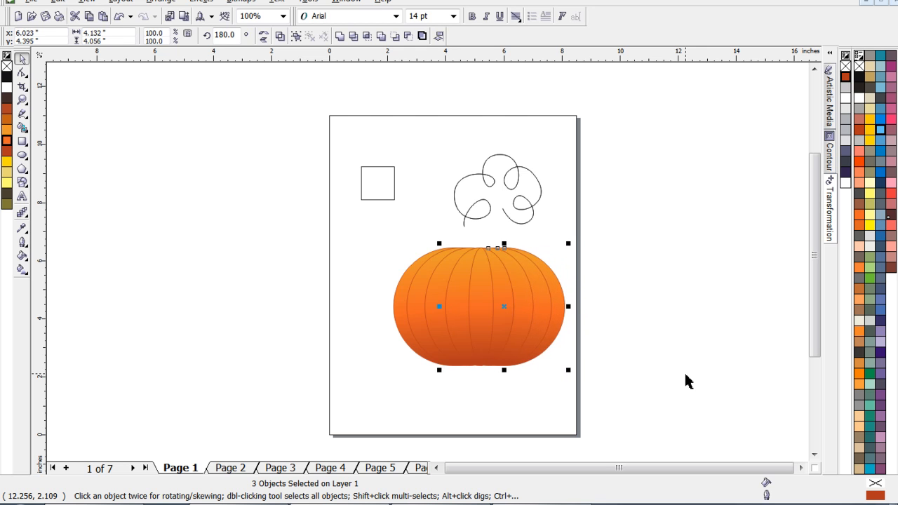
pyautogui.click(375, 260)
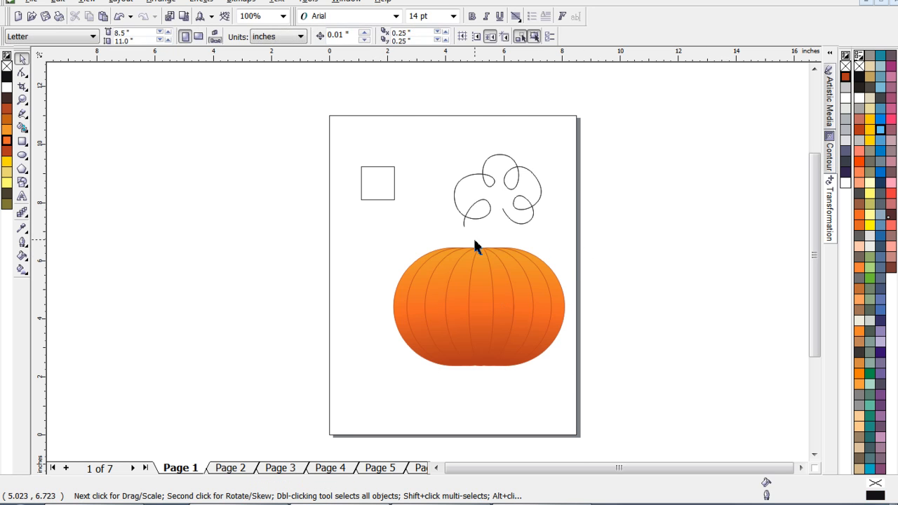
# - Narrow all eight pumpkin ellipses together to about 5.43 inches wide, keeping the right edge in place
pyautogui.moveTo(611, 238); pyautogui.dragTo(366, 405)
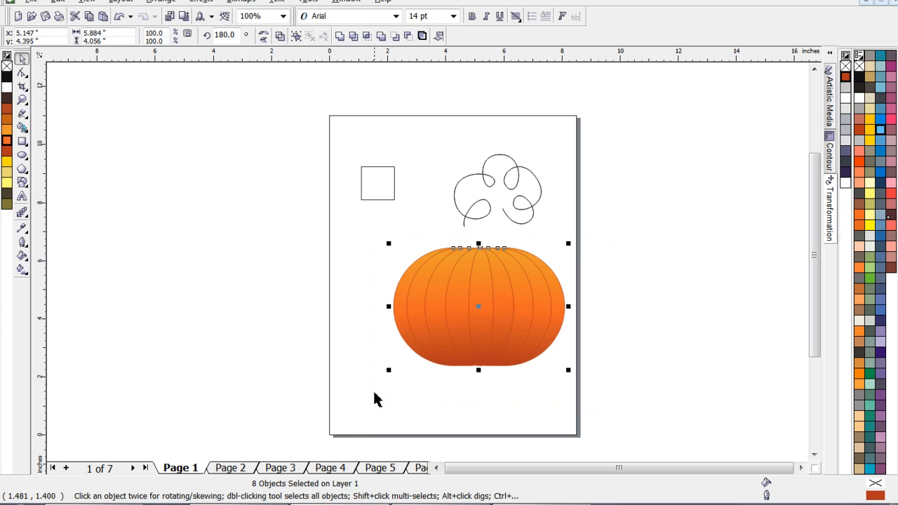
pyautogui.moveTo(393, 307)
pyautogui.mouseDown()
pyautogui.moveTo(404, 307)
pyautogui.moveTo(399, 312)
pyautogui.mouseUp()
pyautogui.click(555, 406)
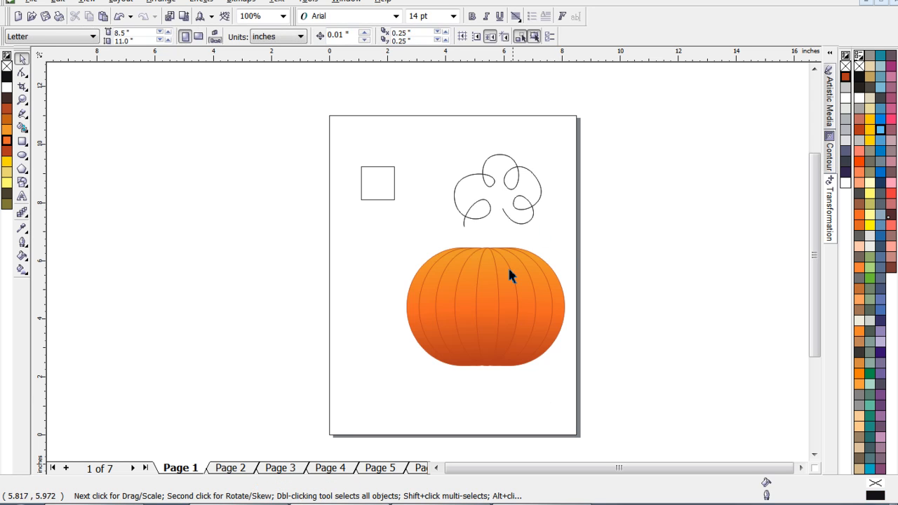
# - Group the eight pumpkin ellipses and centre the group on the page at (4.25, 5.5) inches
pyautogui.moveTo(592, 230); pyautogui.dragTo(371, 383)
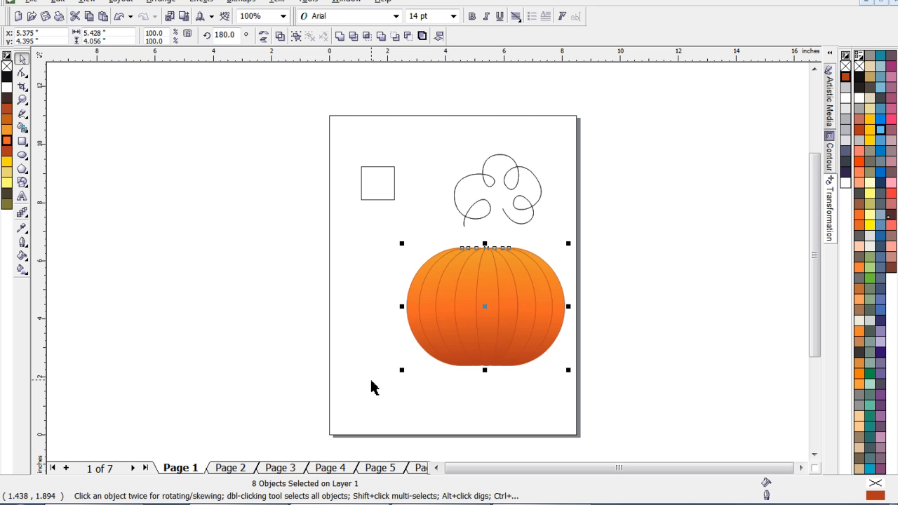
pyautogui.hotkey('ctrl', 'g')
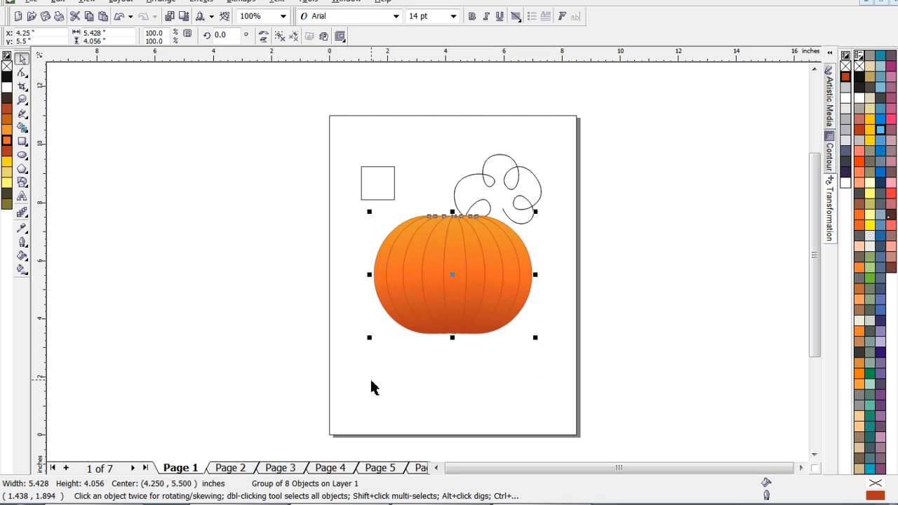
pyautogui.click(409, 133)
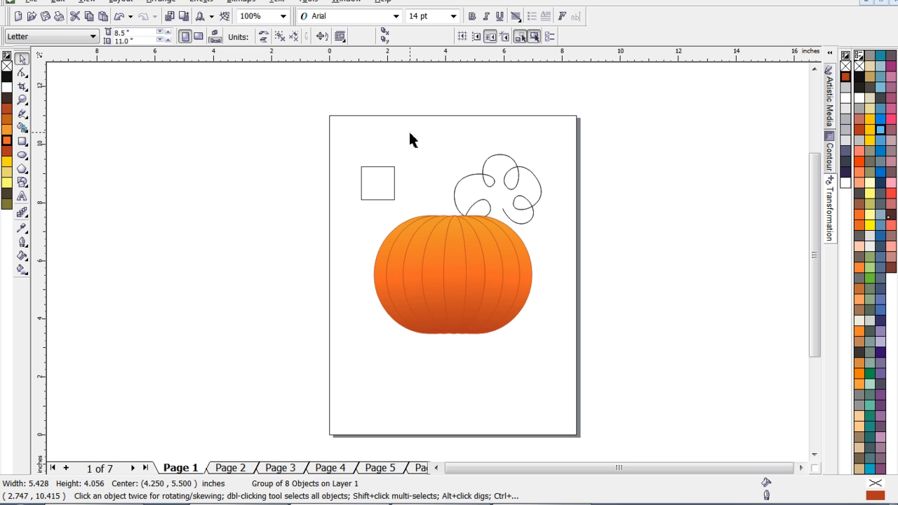
# - Move the looped curve to about (8.33, 2.11) inches at the page's lower right, and the square above the pumpkin's middle
pyautogui.click(521, 175)
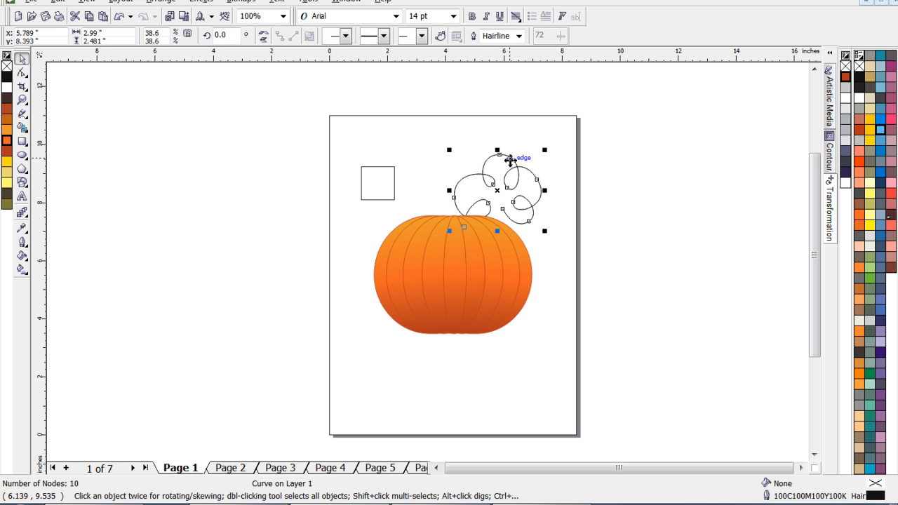
pyautogui.moveTo(515, 157); pyautogui.dragTo(584, 345)
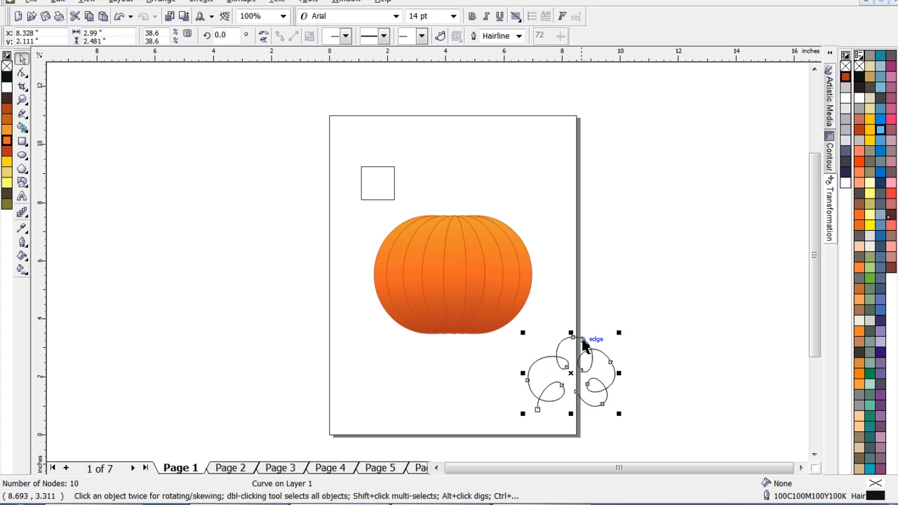
pyautogui.click(377, 167)
pyautogui.moveTo(378, 183); pyautogui.dragTo(456, 184)
pyautogui.click(511, 180)
pyautogui.scroll(2, 461, 186)
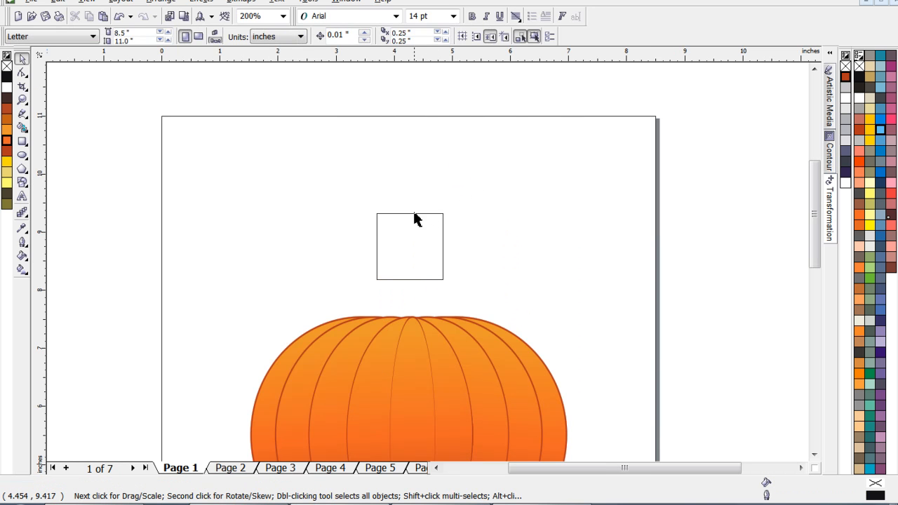
# - Shrink the square to about 0.81 inches per side and place it just above the pumpkin at about (4.31, 8.28) inches
pyautogui.click(377, 245)
pyautogui.moveTo(371, 208); pyautogui.dragTo(415, 276)
pyautogui.click(407, 294)
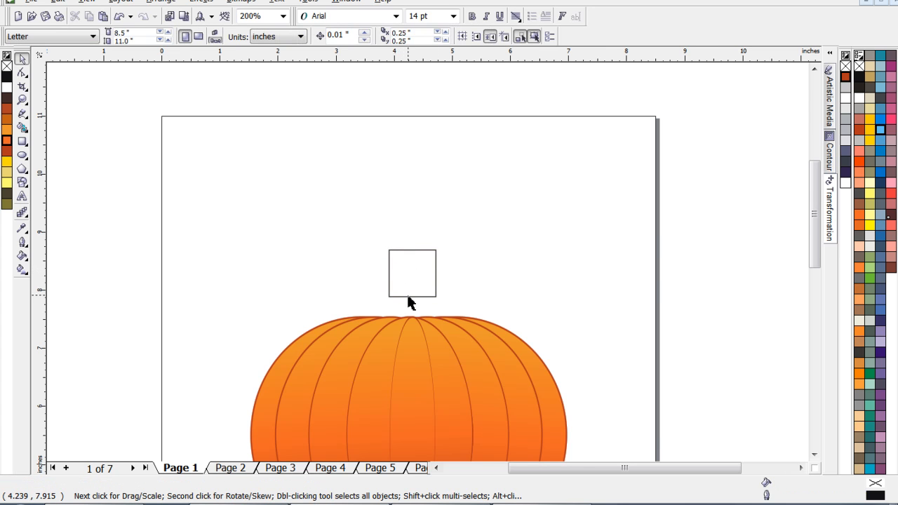
# - Convert the small square above the pumpkin to curves
pyautogui.scroll(1, 407, 294)
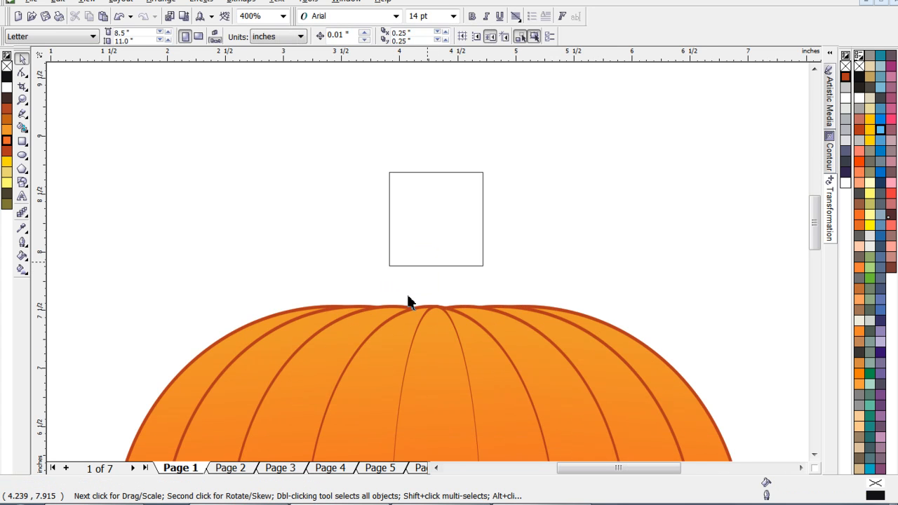
pyautogui.click(444, 174)
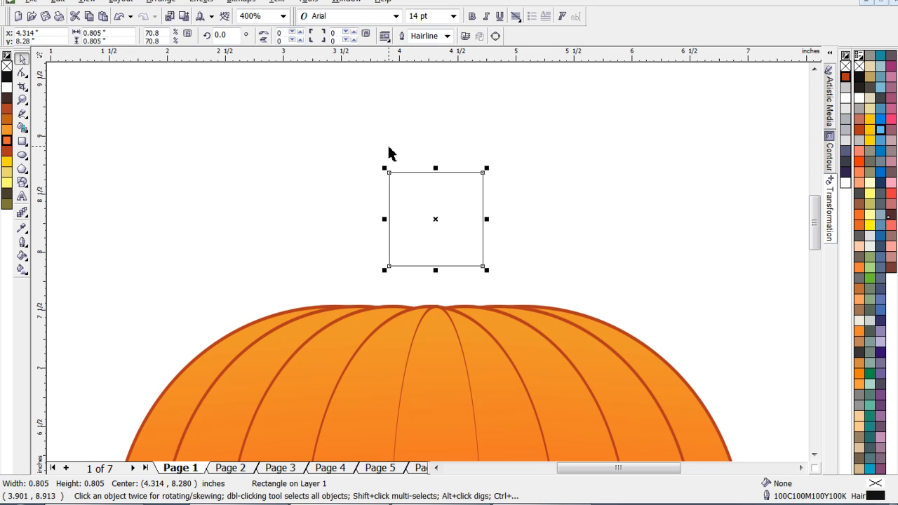
pyautogui.rightClick(412, 174)
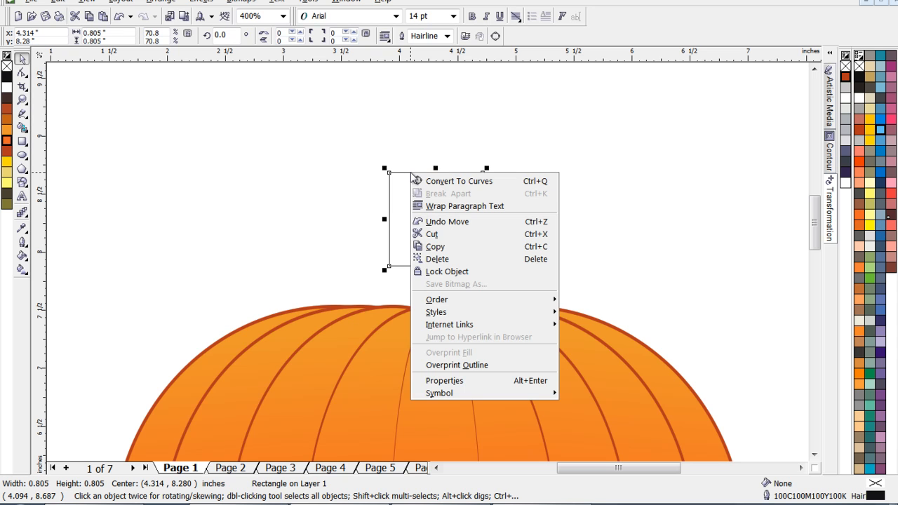
pyautogui.click(446, 183)
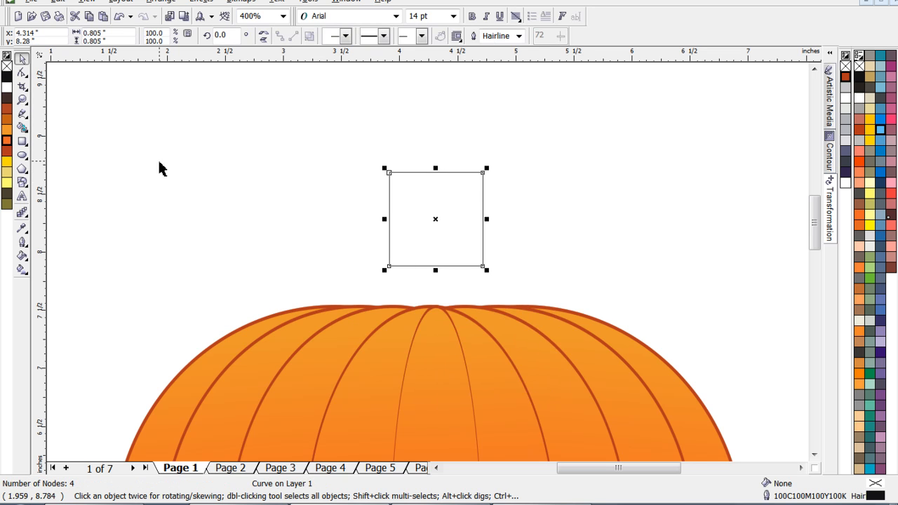
# - Convert all four straight segments of the small square into editable curved segments
pyautogui.click(22, 73)
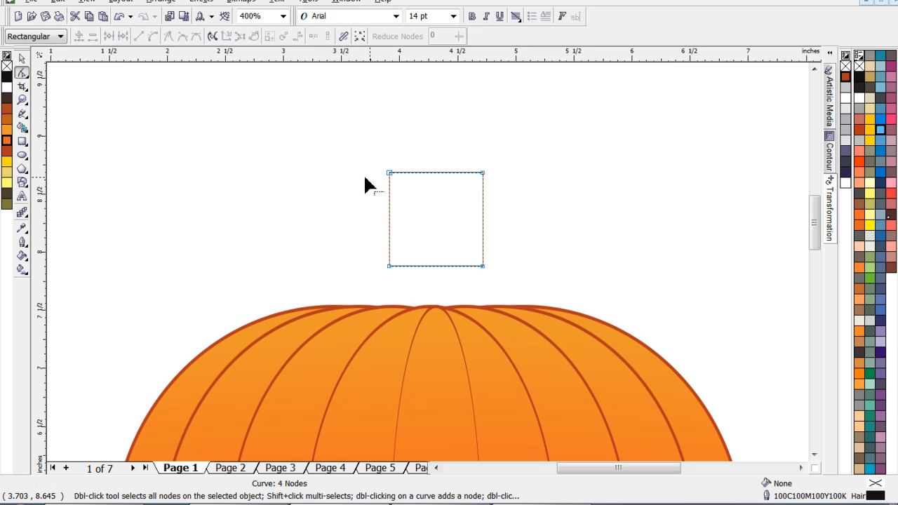
pyautogui.moveTo(359, 143); pyautogui.dragTo(518, 277)
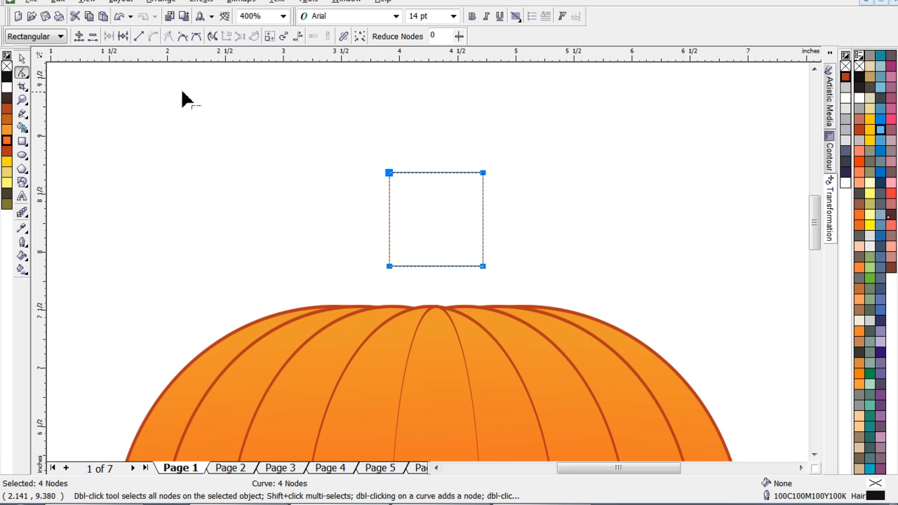
pyautogui.click(154, 37)
pyautogui.click(307, 234)
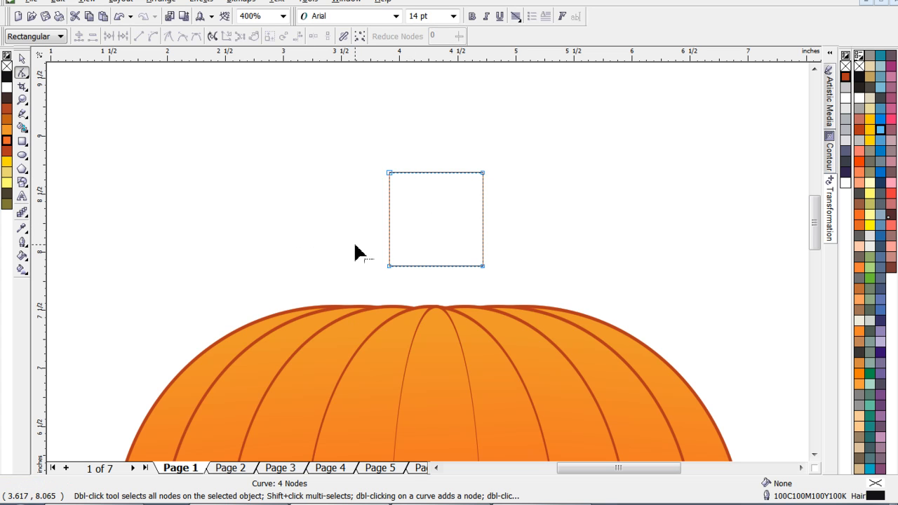
# - Shift the square's upper-left node 0.2 inches inward to about (4.11, 8.68) and bend the left side into an S-curve
pyautogui.click(389, 173)
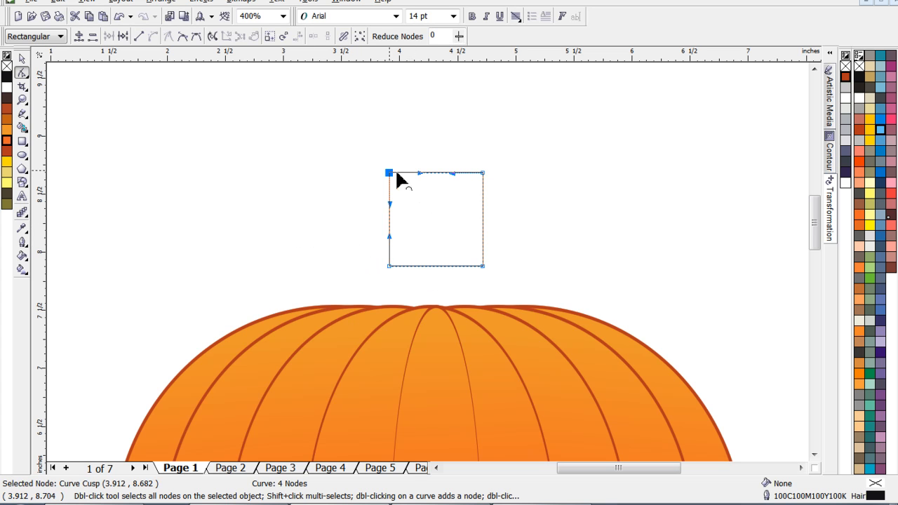
pyautogui.press('Right')
pyautogui.press('Right')
pyautogui.press('Right')
pyautogui.press('Right')
pyautogui.press('Right')
pyautogui.press('Right')
pyautogui.press('Right')
pyautogui.press('Right')
pyautogui.press('Right')
pyautogui.press('Right')
pyautogui.press('Right')
pyautogui.press('Right')
pyautogui.press('Right')
pyautogui.press('Right')
pyautogui.press('Right')
pyautogui.press('Right')
pyautogui.press('Right')
pyautogui.press('Right')
pyautogui.press('Right')
pyautogui.press('Right')
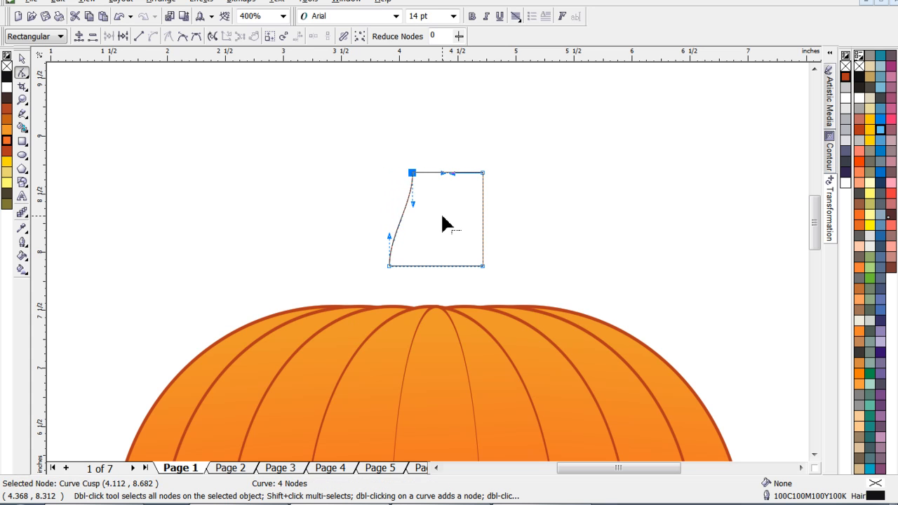
pyautogui.moveTo(414, 206); pyautogui.dragTo(389, 211)
# - Shift the upper-right node inward to about (4.46, 8.68) and bend the right side inward so it flares at the base
pyautogui.click(482, 173)
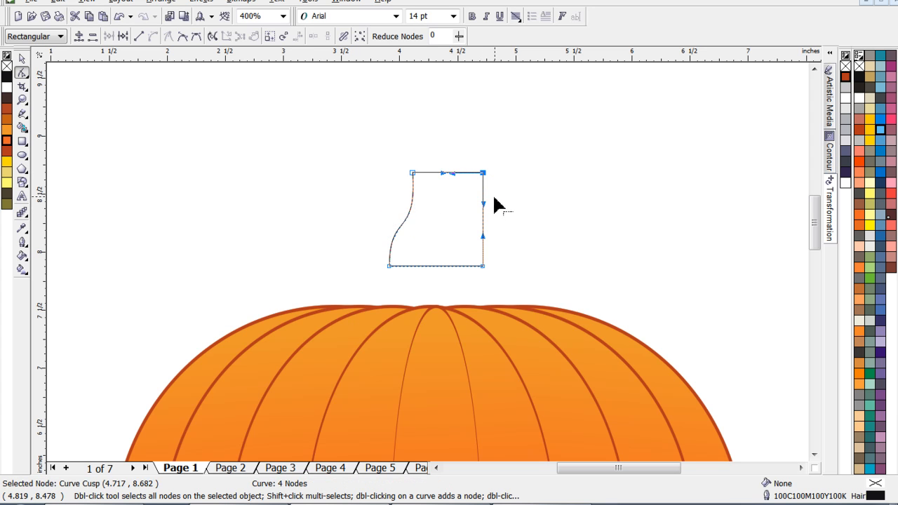
pyautogui.press('Left')
pyautogui.press('Left')
pyautogui.press('Left')
pyautogui.press('Left')
pyautogui.press('Left')
pyautogui.press('Left')
pyautogui.press('Left')
pyautogui.press('Left')
pyautogui.press('Left')
pyautogui.press('Left')
pyautogui.press('Left')
pyautogui.press('Left')
pyautogui.press('Left')
pyautogui.press('Left')
pyautogui.press('Left')
pyautogui.press('Left')
pyautogui.press('Left')
pyautogui.press('Left')
pyautogui.press('Left')
pyautogui.press('Left')
pyautogui.press('Left')
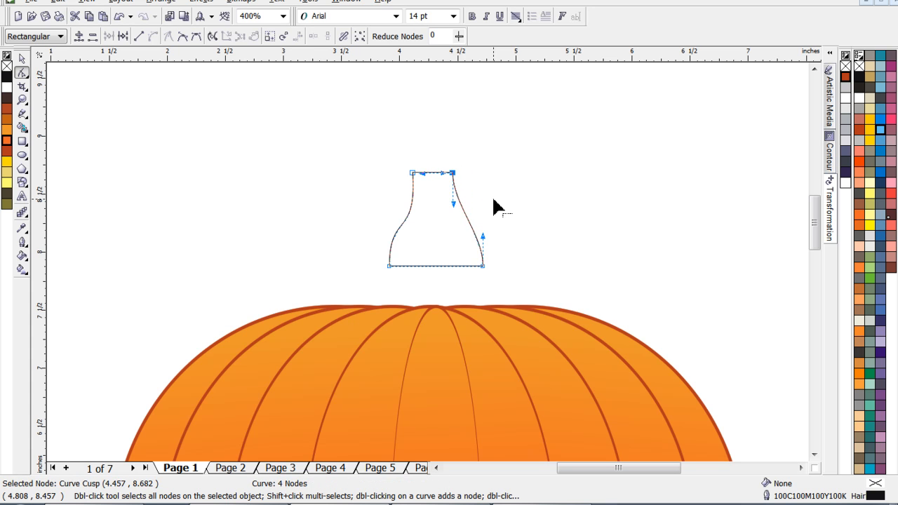
pyautogui.moveTo(483, 237); pyautogui.dragTo(430, 239)
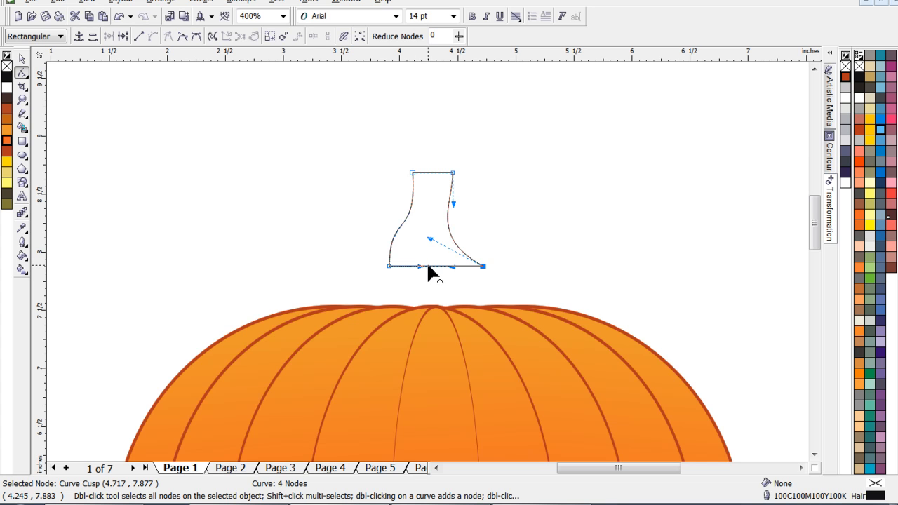
# - Bow the bottom edge of the stem shape upward into a shallow arch
pyautogui.moveTo(428, 265); pyautogui.dragTo(424, 257)
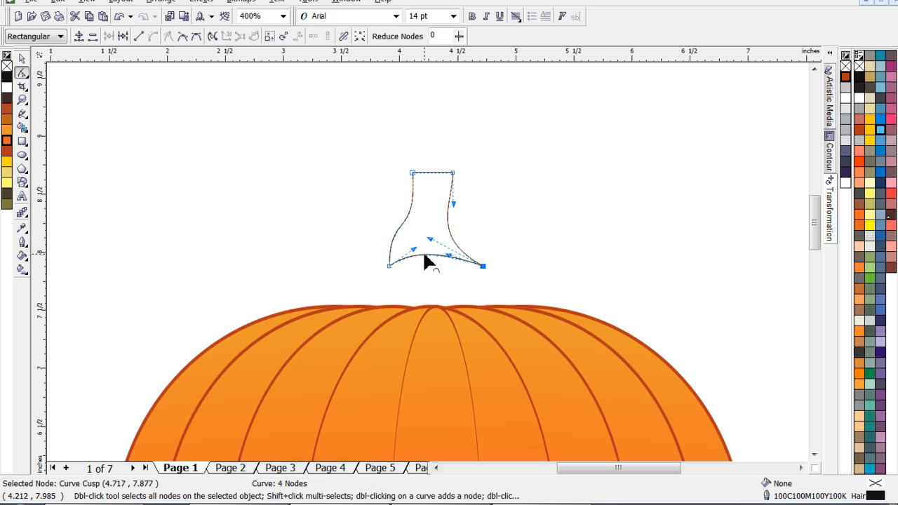
pyautogui.click(22, 59)
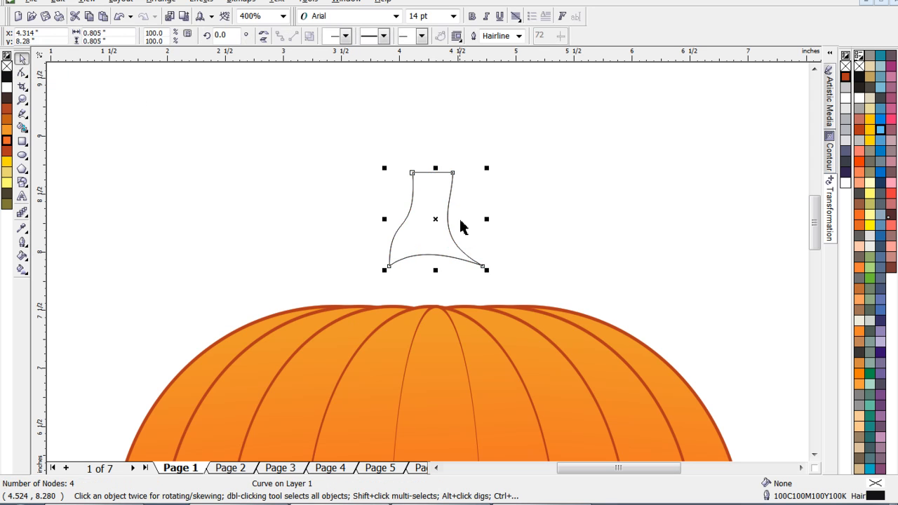
pyautogui.moveTo(437, 221)
pyautogui.mouseDown()
pyautogui.moveTo(435, 273)
pyautogui.moveTo(431, 221)
pyautogui.mouseUp()
# - Fill the stem with a horizontal linear gradient from olive on its left side to dark olive on its right
pyautogui.click(22, 270)
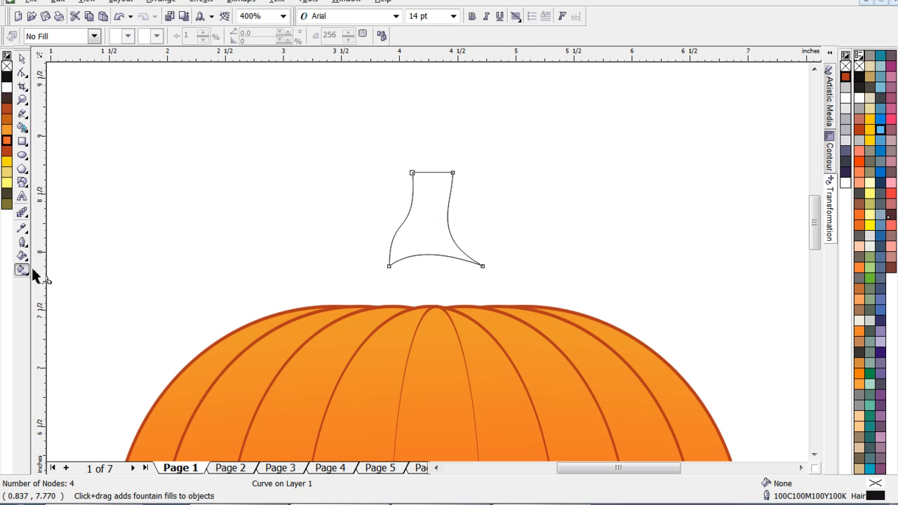
pyautogui.moveTo(399, 228); pyautogui.dragTo(460, 230)
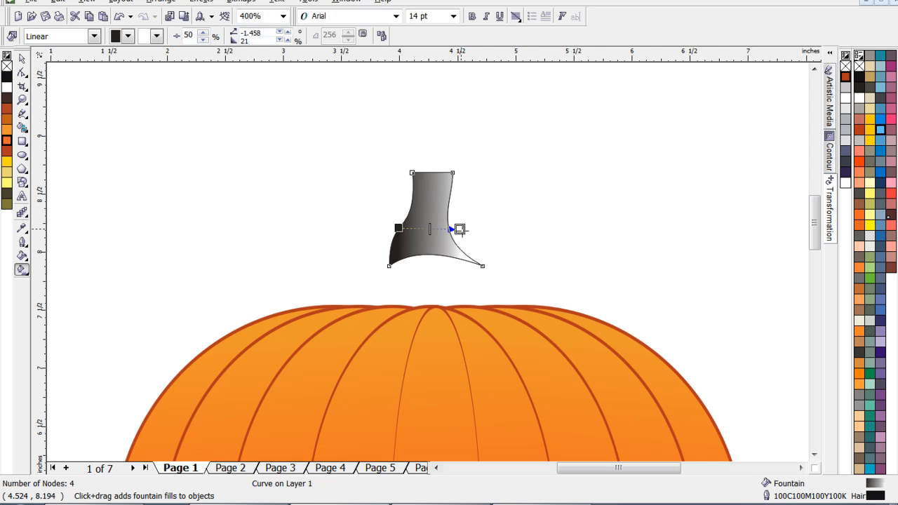
pyautogui.click(7, 193)
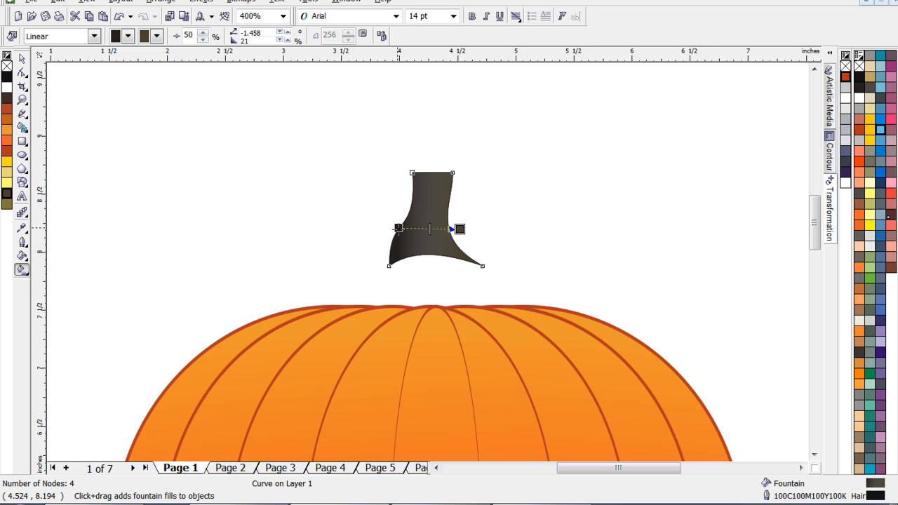
pyautogui.click(7, 204)
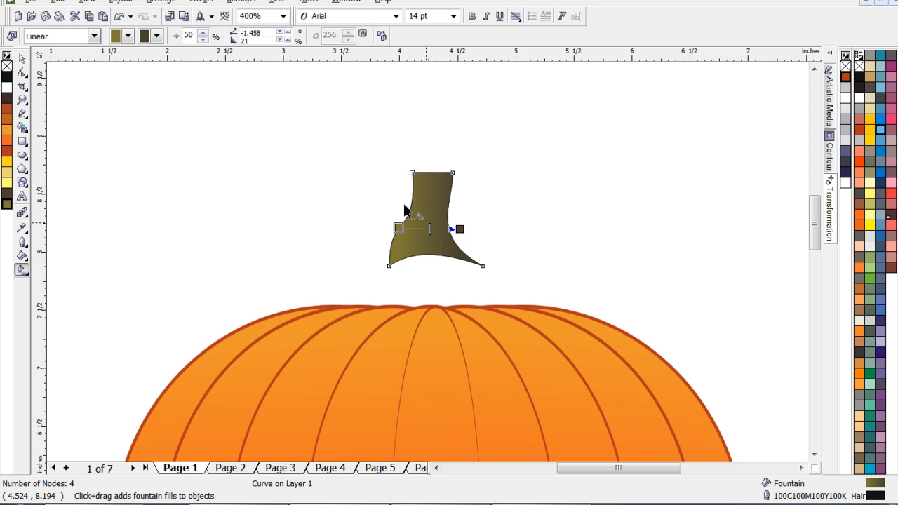
# - Give the stem a dark olive outline (R56 G54 B4) with a 2.0 pt width
pyautogui.click(21, 60)
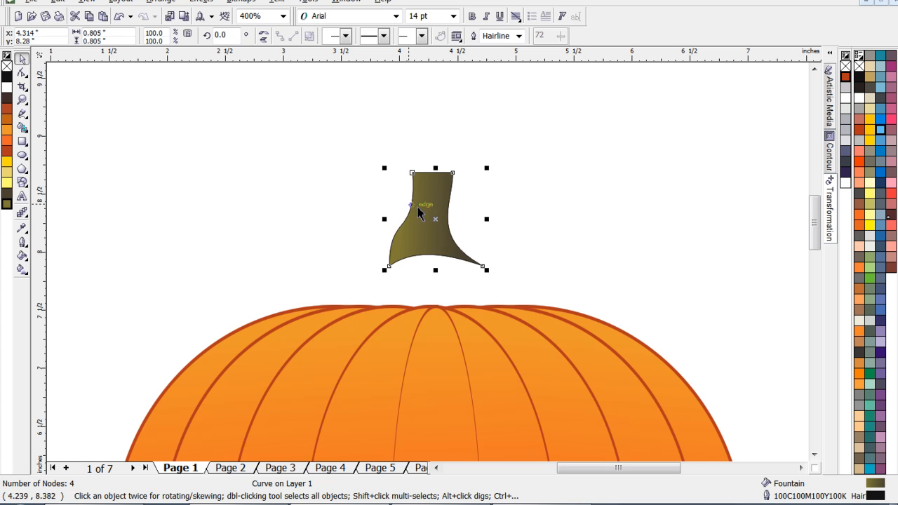
pyautogui.rightClick(7, 199)
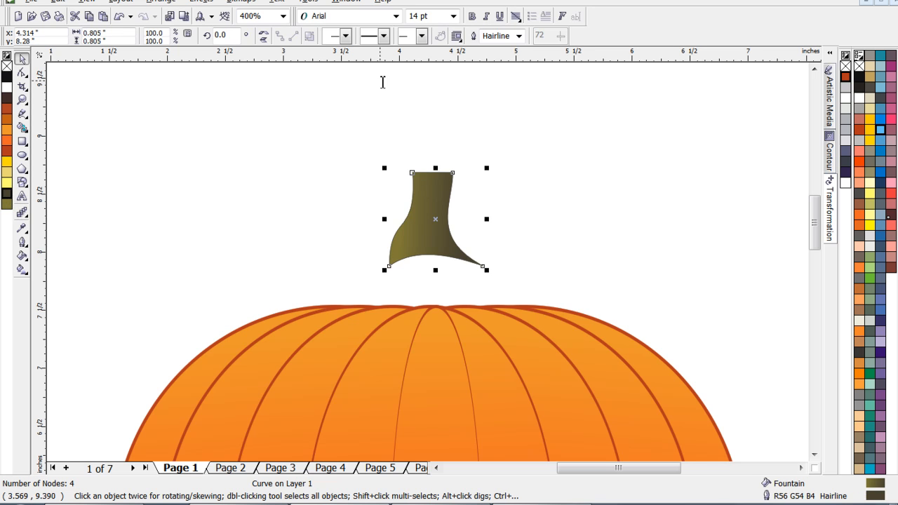
pyautogui.click(520, 40)
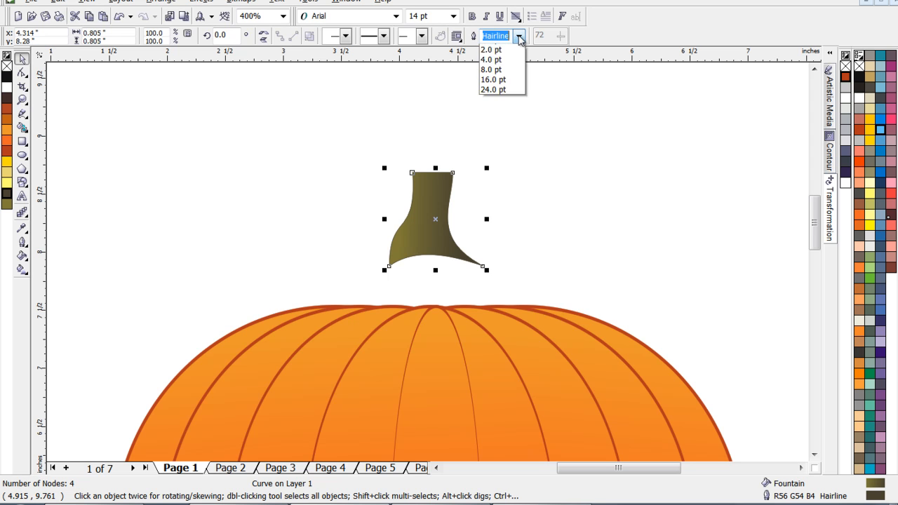
pyautogui.click(498, 94)
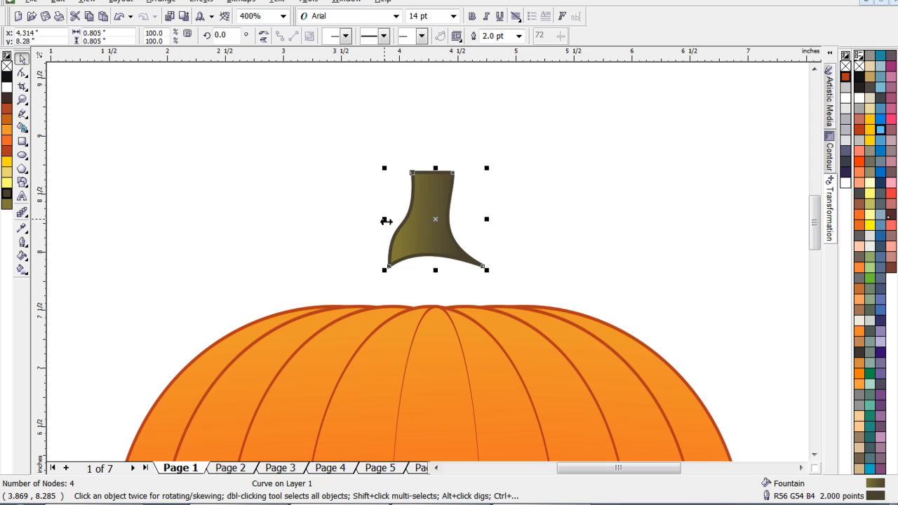
# - Duplicate the stem at 50% width over its middle, positioned at about (4.29, 8.28) inches, to form inner ridges
pyautogui.moveTo(384, 221); pyautogui.dragTo(433, 220)
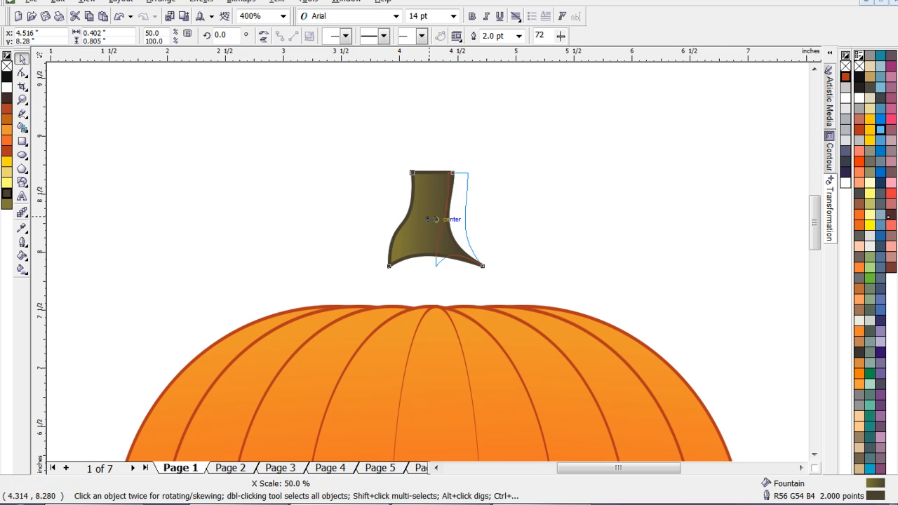
pyautogui.moveTo(433, 219)
pyautogui.mouseDown()
pyautogui.moveTo(449, 222)
pyautogui.moveTo(436, 222)
pyautogui.mouseUp()
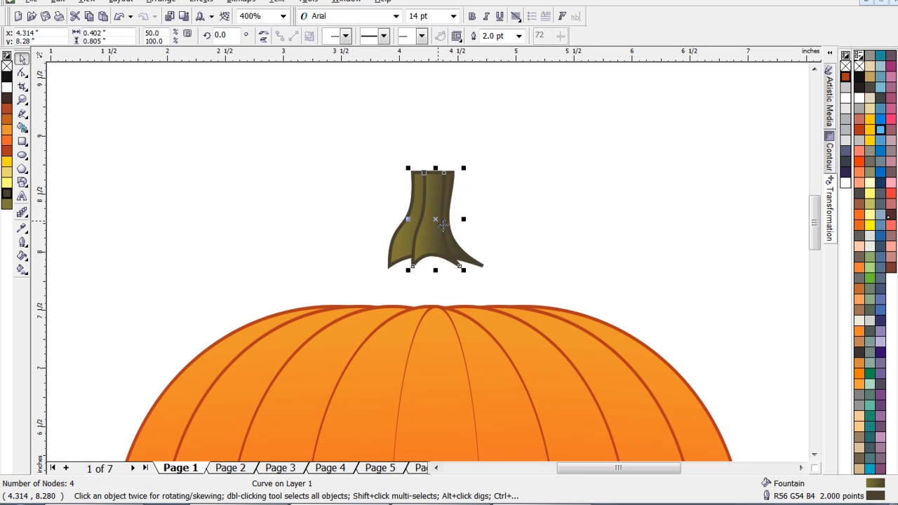
pyautogui.hotkey('ctrl', 'Left')
pyautogui.hotkey('ctrl', 'Left')
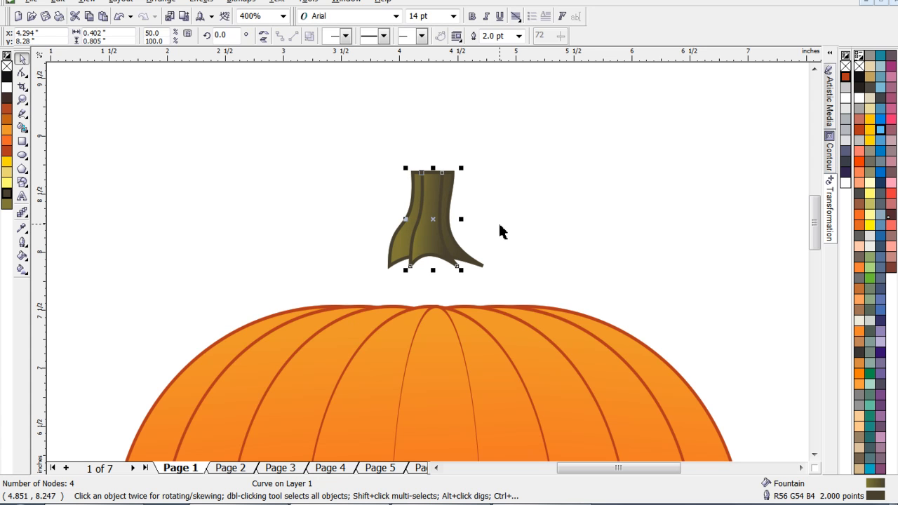
# - Select both stem shapes and move them down onto the pumpkin's top, centred at about (4.37, 7.81) inches
pyautogui.click(519, 151)
pyautogui.moveTo(494, 197); pyautogui.dragTo(349, 304)
pyautogui.moveTo(437, 227); pyautogui.dragTo(442, 276)
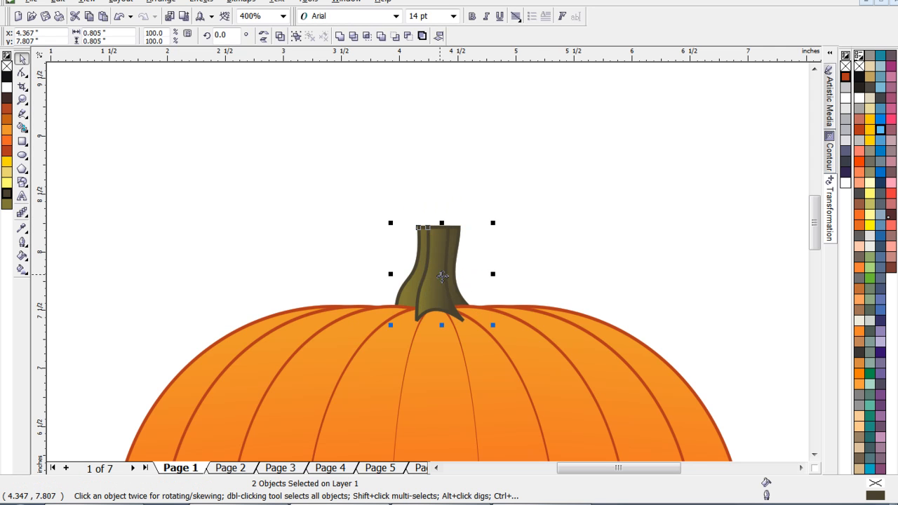
# - Bring both stem shapes to the front of the pumpkin and deselect them
pyautogui.click(551, 222)
pyautogui.moveTo(508, 178); pyautogui.dragTo(358, 345)
pyautogui.moveTo(552, 191); pyautogui.dragTo(343, 358)
pyautogui.hotkey('shift', 'pageup')
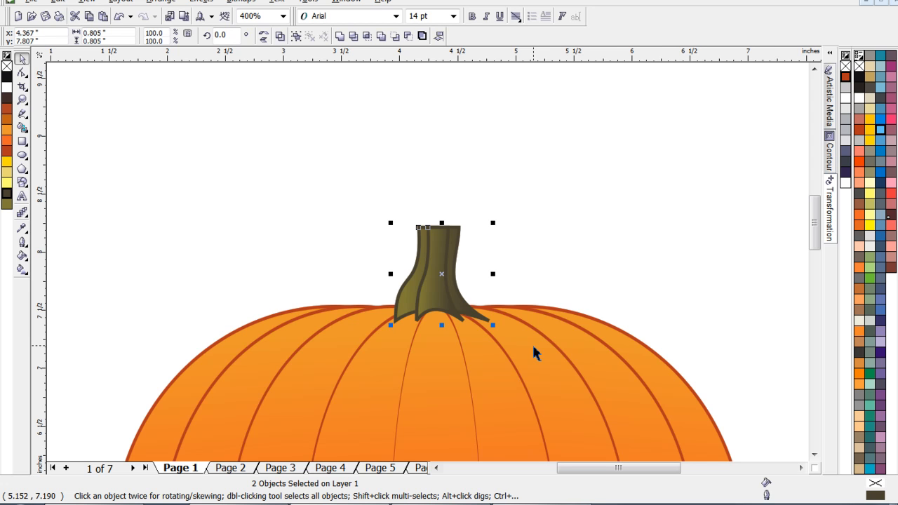
pyautogui.click(592, 250)
# - Examine the pumpkin and its stem at several zoom levels, including the whole page
pyautogui.scroll(-3, 427, 267)
pyautogui.scroll(-1, 427, 270)
pyautogui.scroll(4, 426, 263)
pyautogui.scroll(-1, 429, 268)
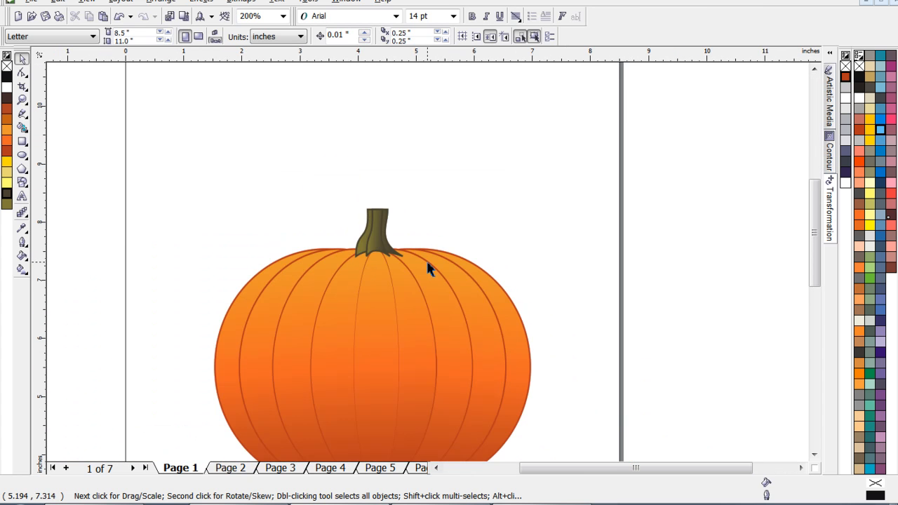
pyautogui.moveTo(298, 285); pyautogui.dragTo(298, 284)
pyautogui.click(467, 225)
pyautogui.scroll(-2, 424, 267)
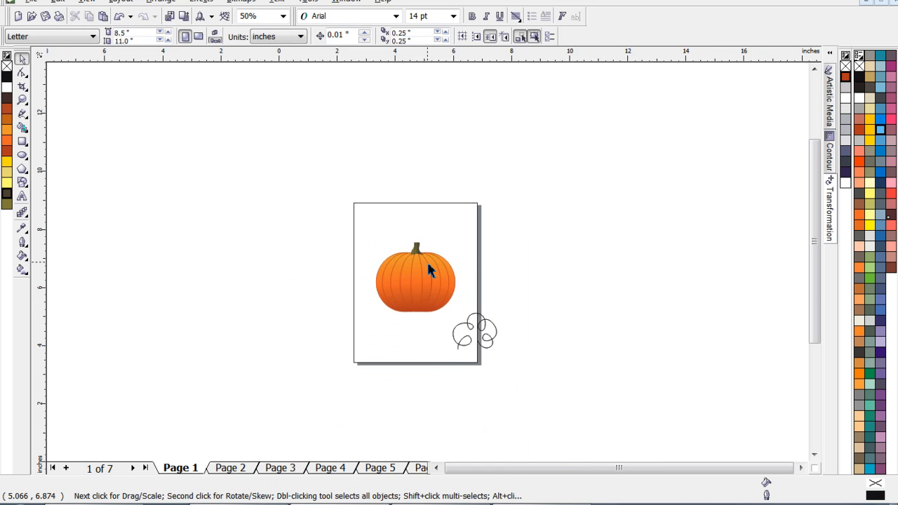
pyautogui.scroll(2, 428, 269)
pyautogui.scroll(-1, 428, 266)
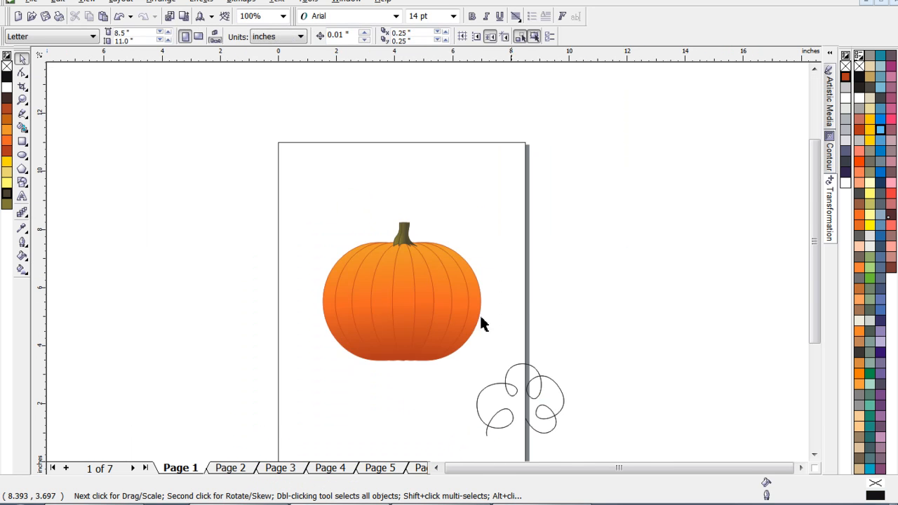
pyautogui.scroll(1, 428, 265)
pyautogui.scroll(-1, 557, 364)
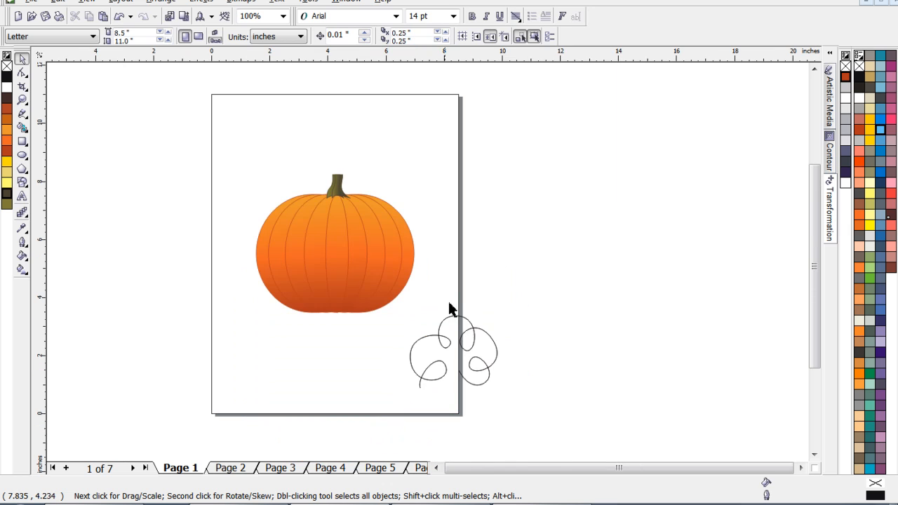
# - Move the looped curve behind the pumpkin and enlarge it to about 7.38 by 6.13 inches, centred at about (4.17, 7.07)
pyautogui.click(471, 321)
pyautogui.moveTo(409, 394); pyautogui.dragTo(368, 422)
pyautogui.moveTo(438, 369); pyautogui.dragTo(307, 178)
pyautogui.moveTo(374, 235); pyautogui.dragTo(464, 308)
pyautogui.moveTo(397, 184); pyautogui.dragTo(385, 166)
pyautogui.moveTo(387, 171); pyautogui.dragTo(387, 171)
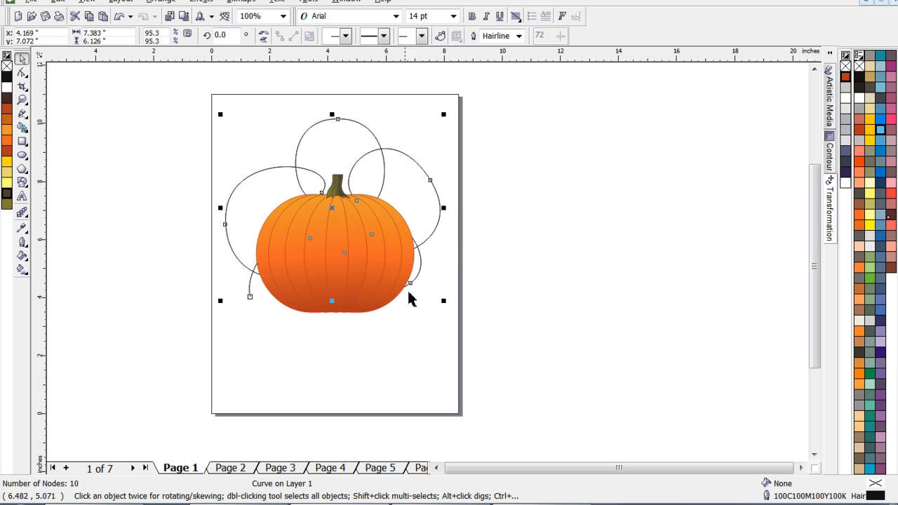
pyautogui.click(432, 371)
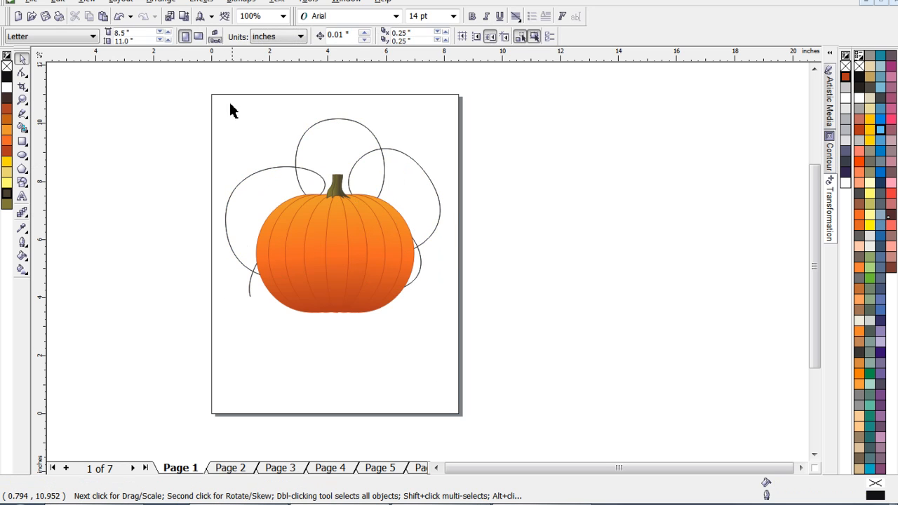